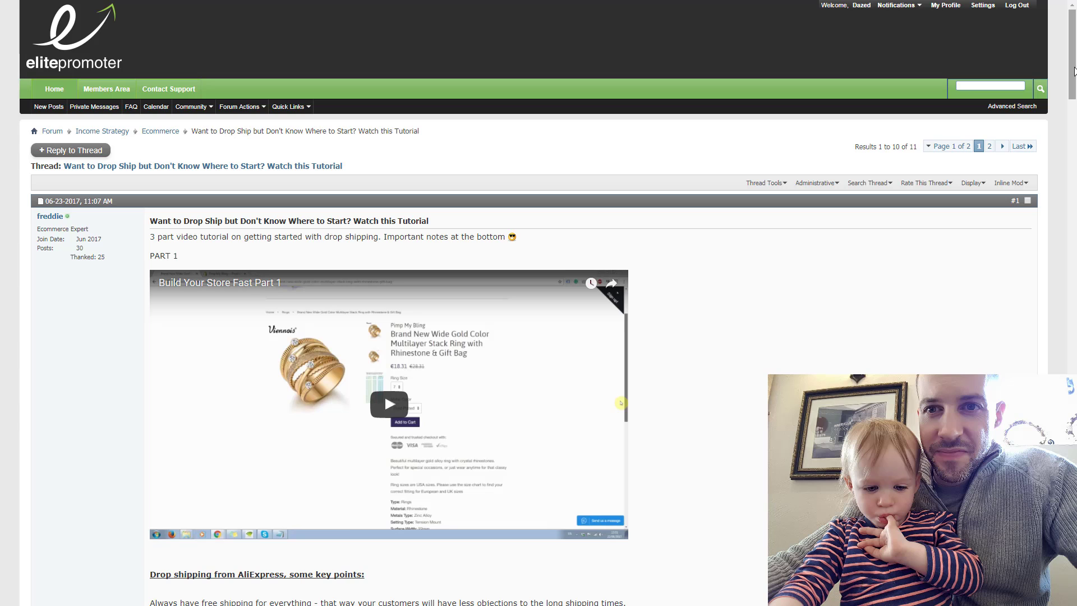
- Scroll down through the drop-shipping tutorial thread in the Elite Promoter forum
mouse_move(1074, 72)
mouse_down()
mouse_move(1075, 259)
mouse_move(1075, 63)
mouse_up()
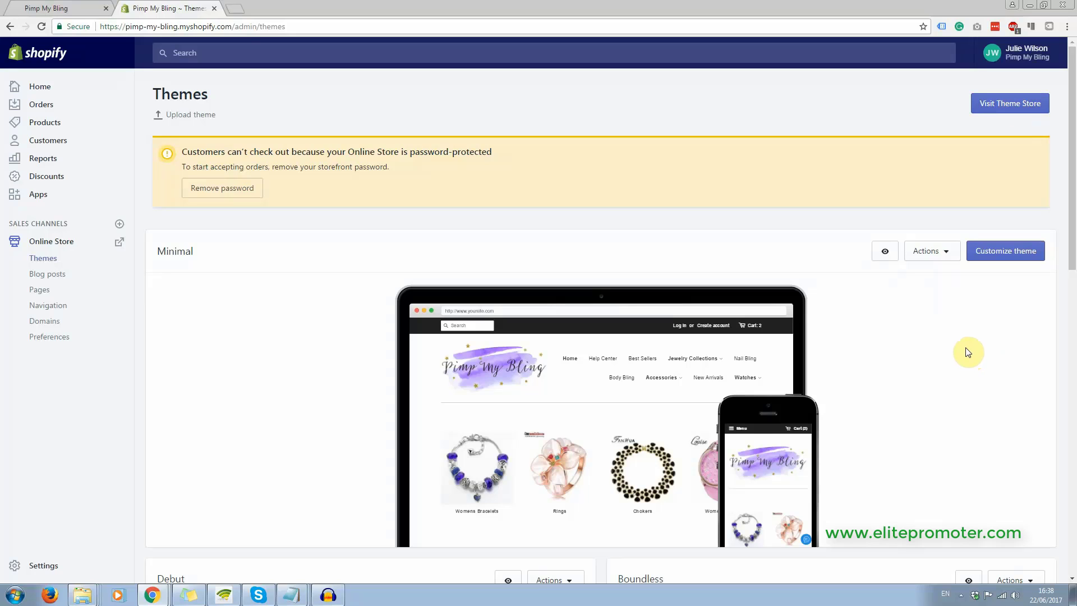
- Open the Minimal theme in the editor, view General settings > Layout, then return to Sections
click(999, 254)
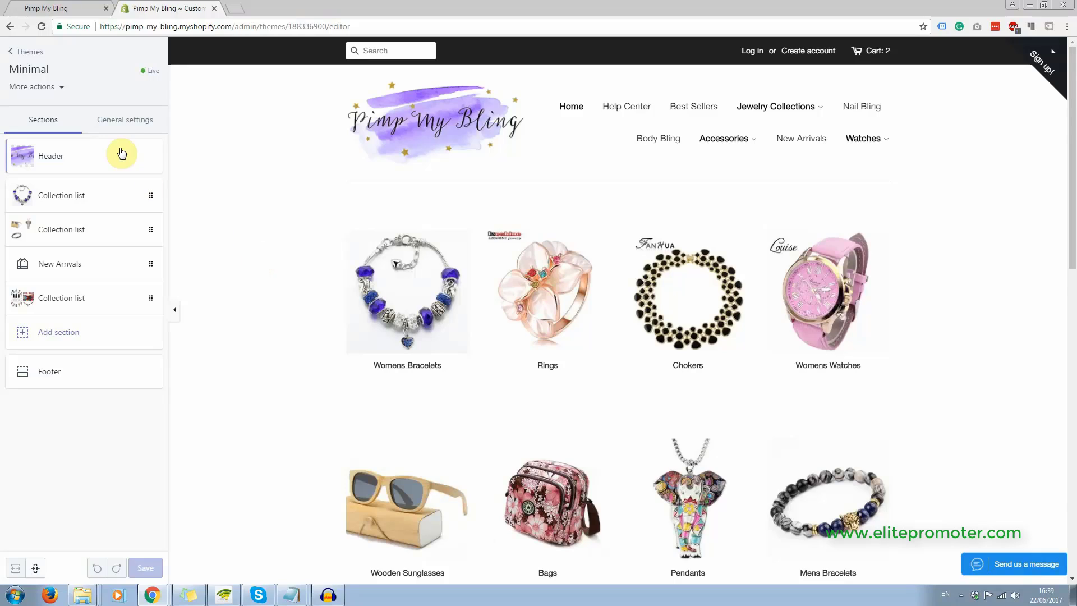
click(124, 121)
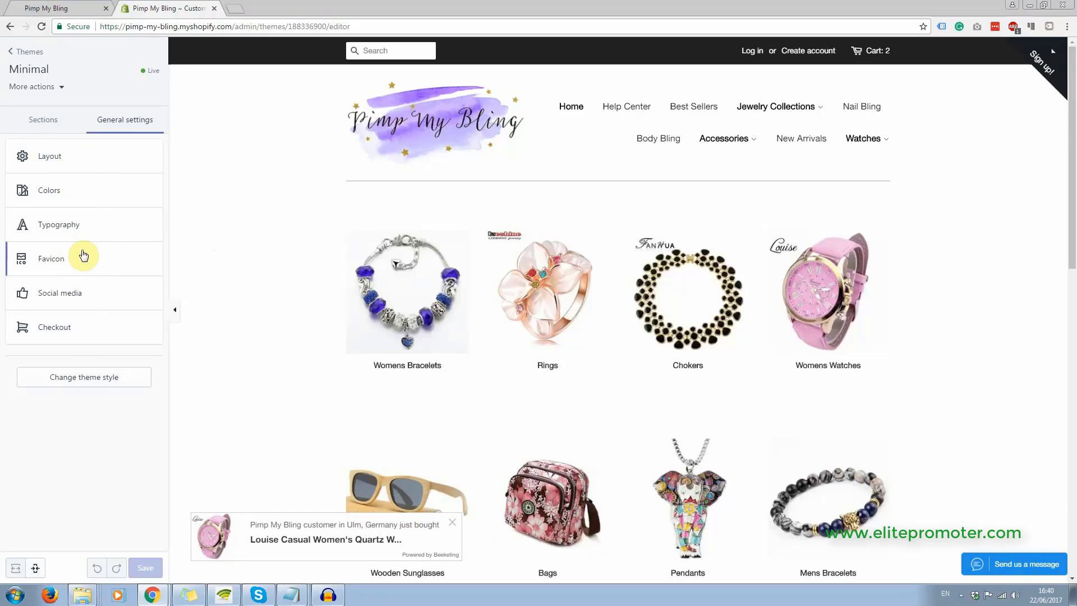
click(81, 166)
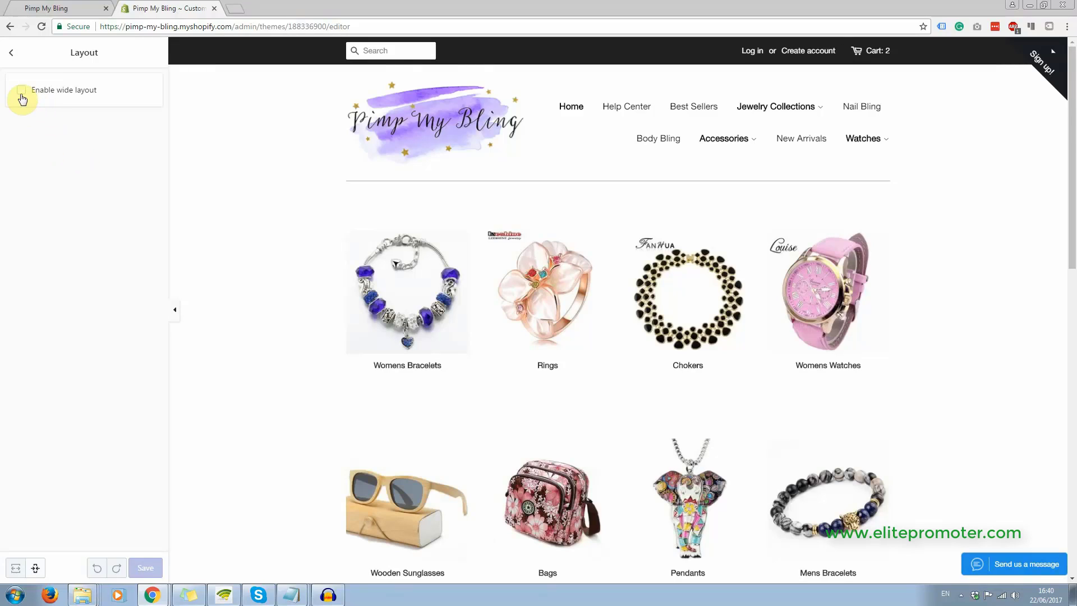
click(13, 55)
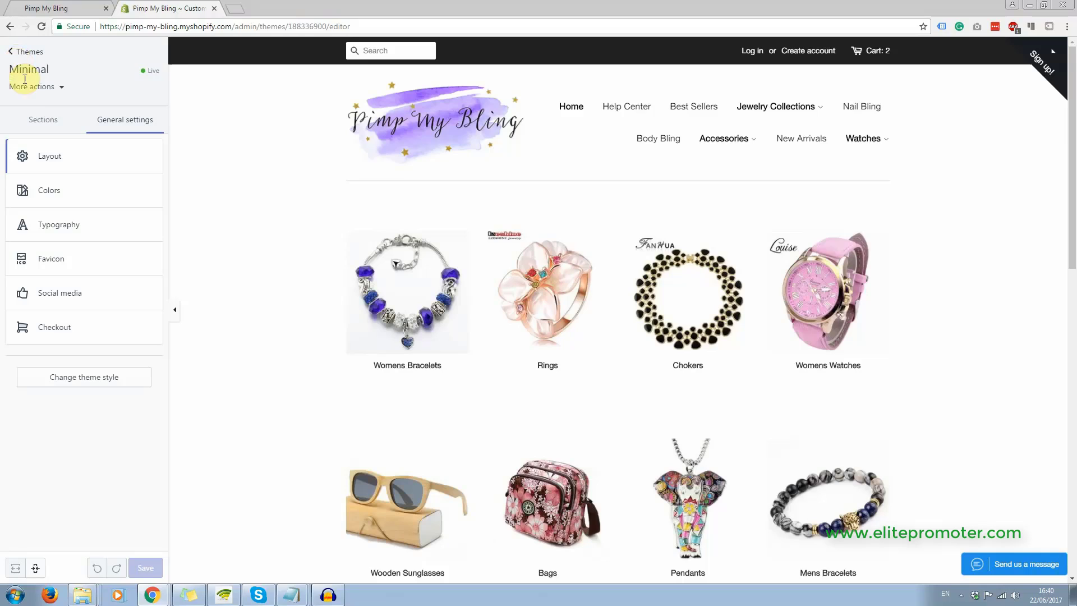
click(42, 121)
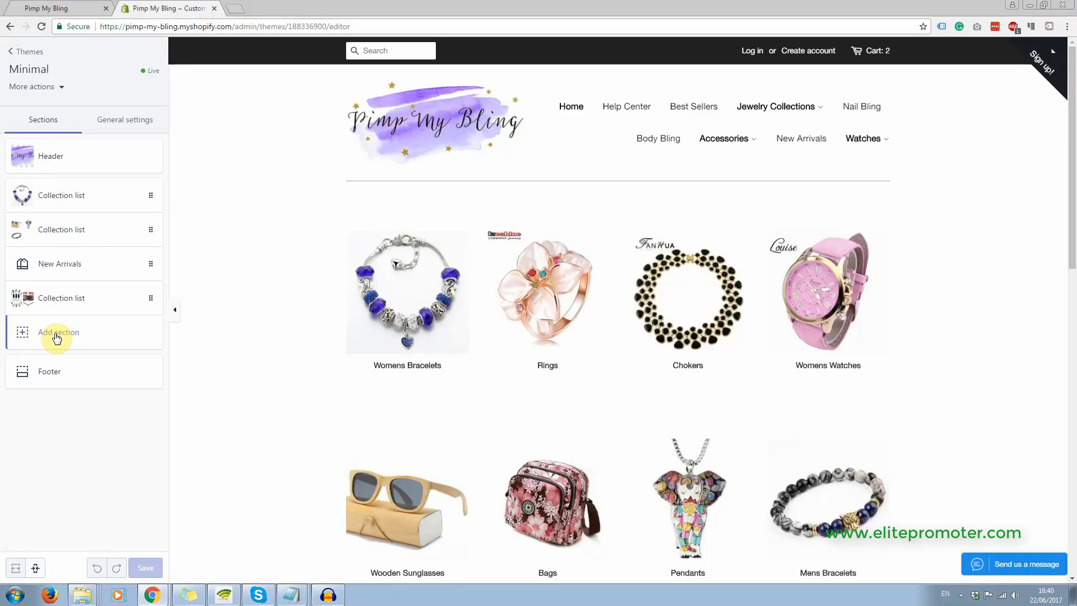
- Review the Footer's Newsletter signup and social media settings, then exit the editor to Themes
drag(1070, 150, 1067, 362)
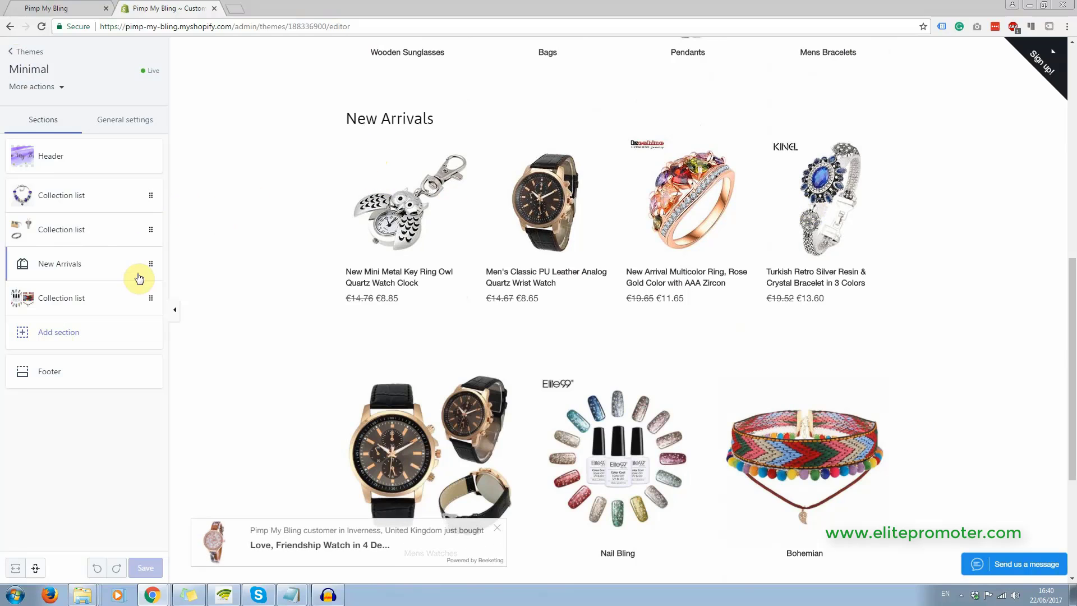
click(69, 375)
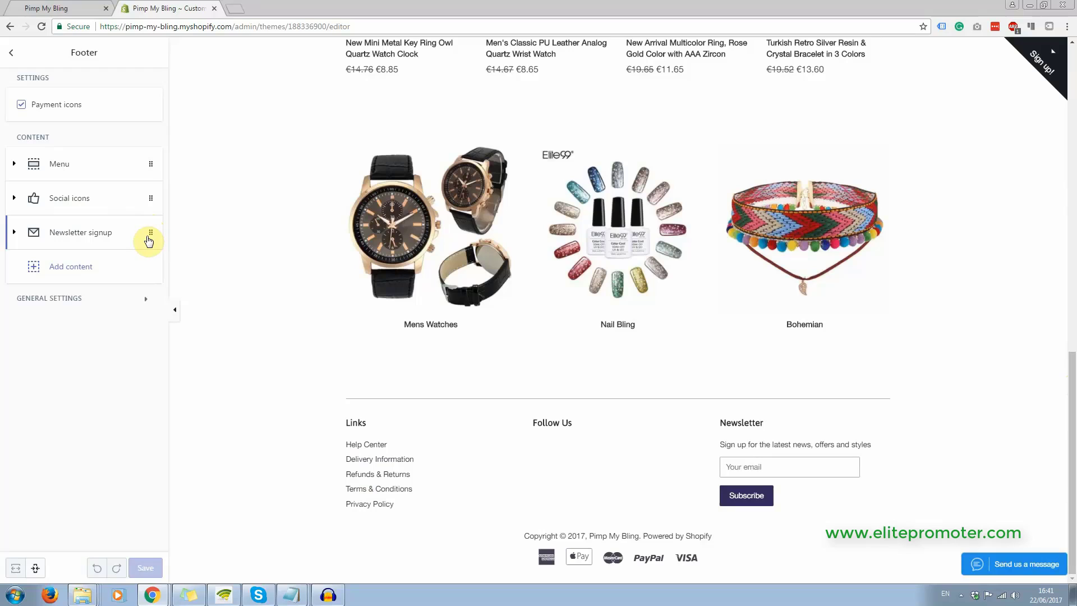
click(148, 234)
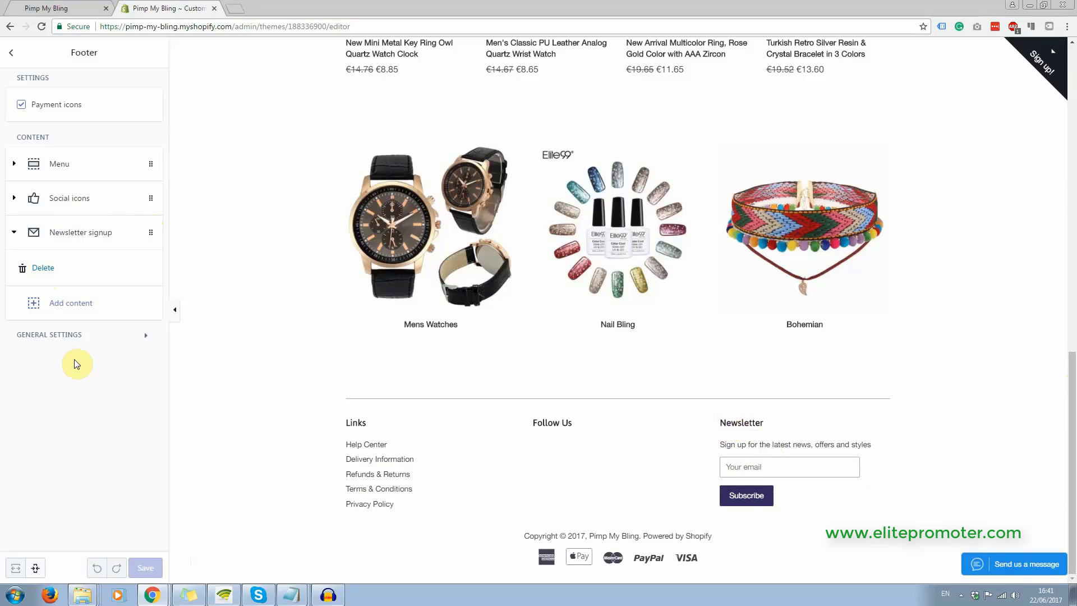
click(58, 298)
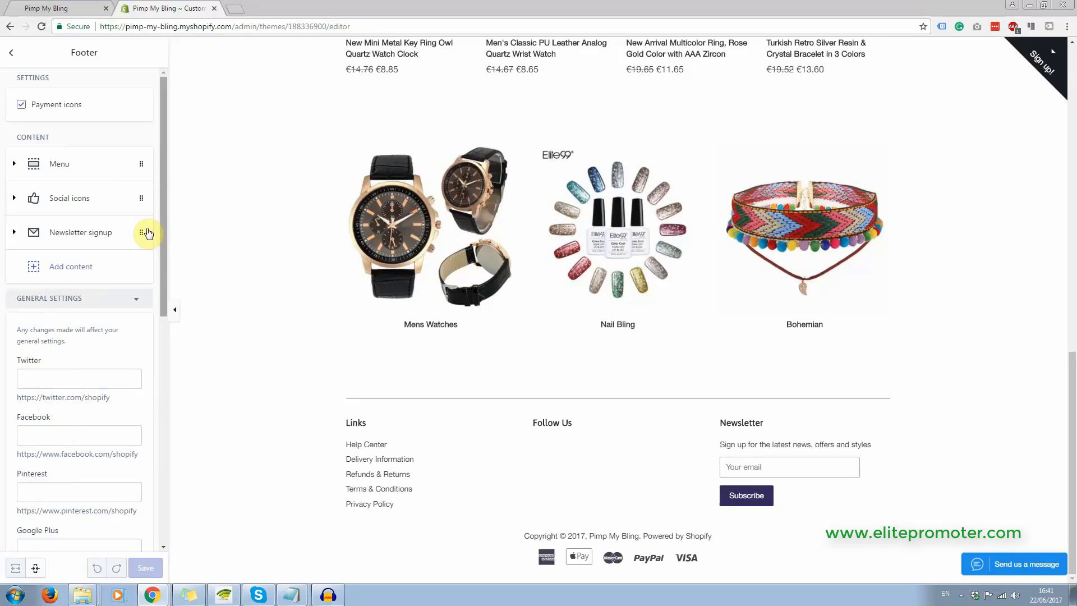
click(11, 52)
click(11, 52)
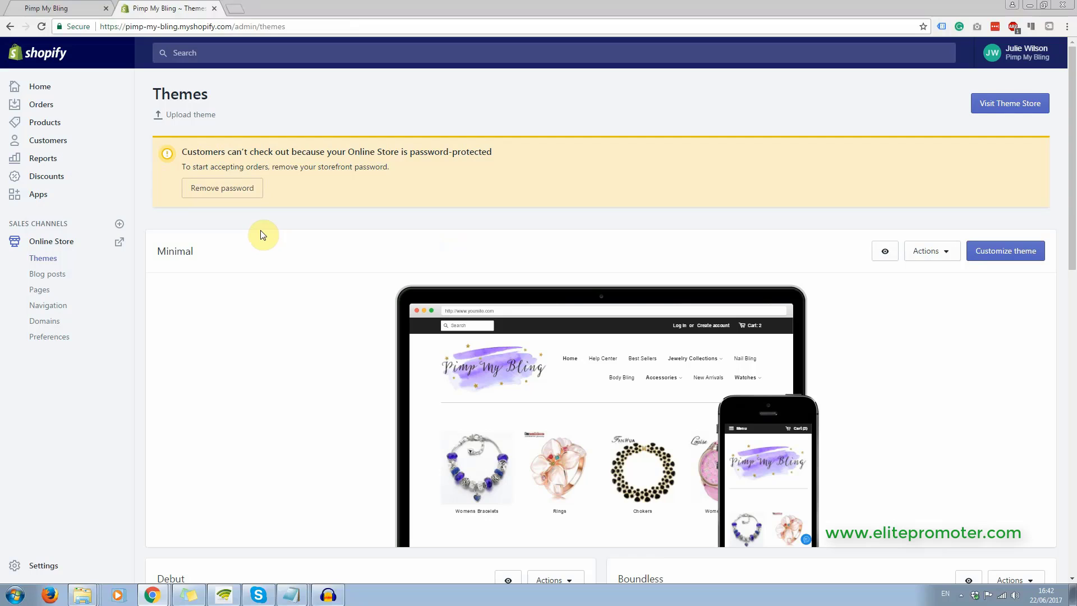
- List the installed apps and try the storefront's Facebook chat window
click(40, 195)
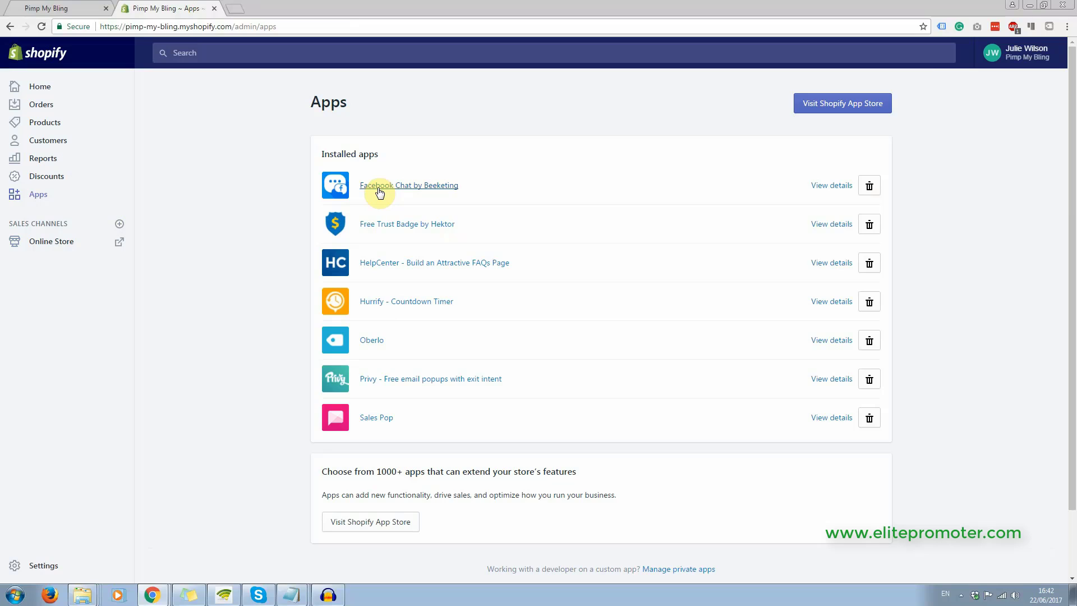
click(79, 9)
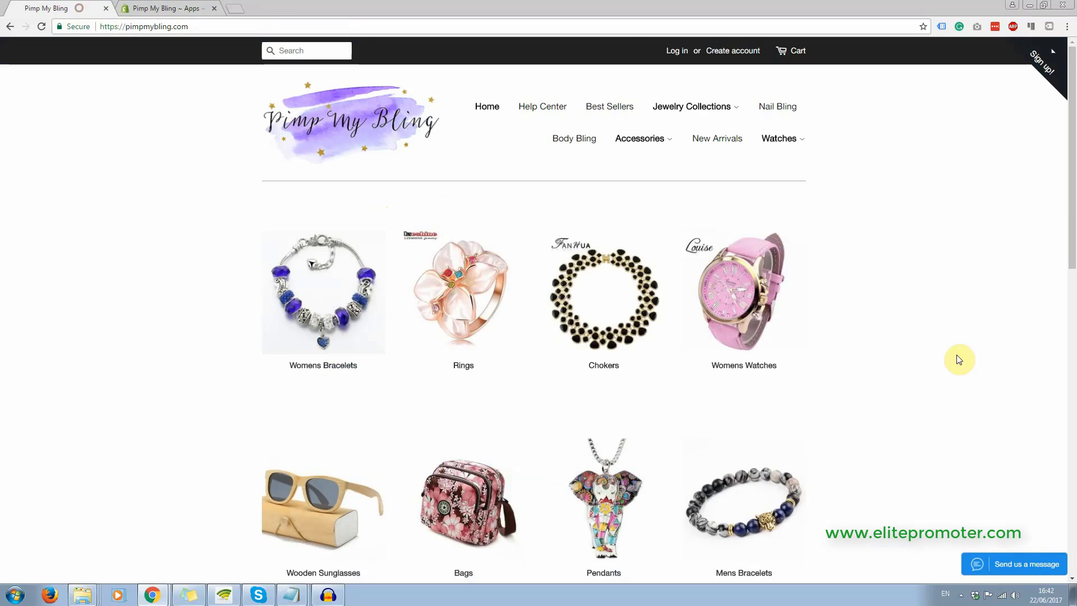
click(1031, 566)
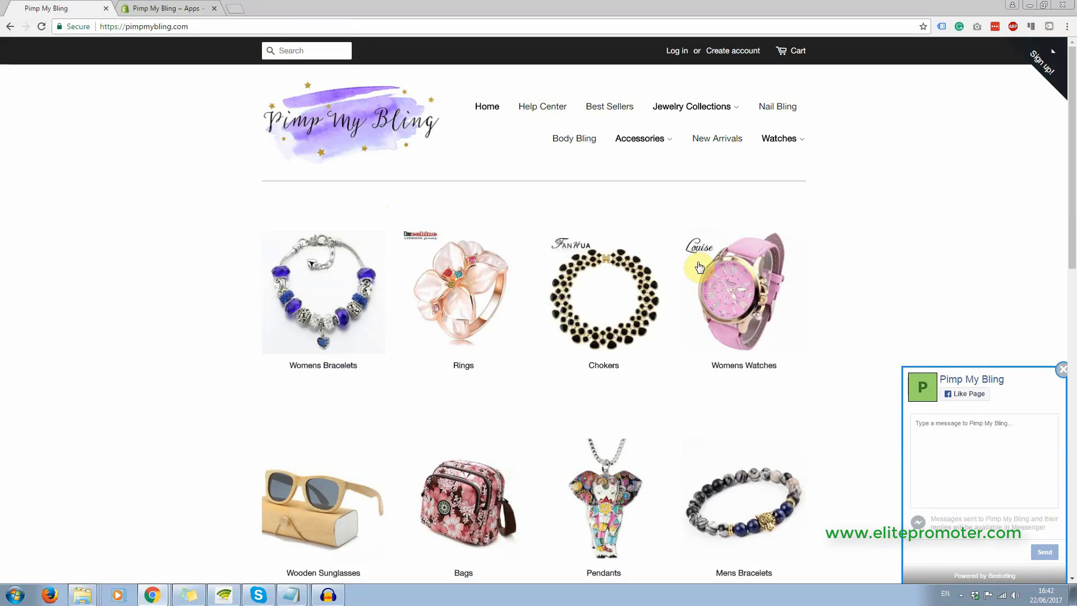
click(145, 10)
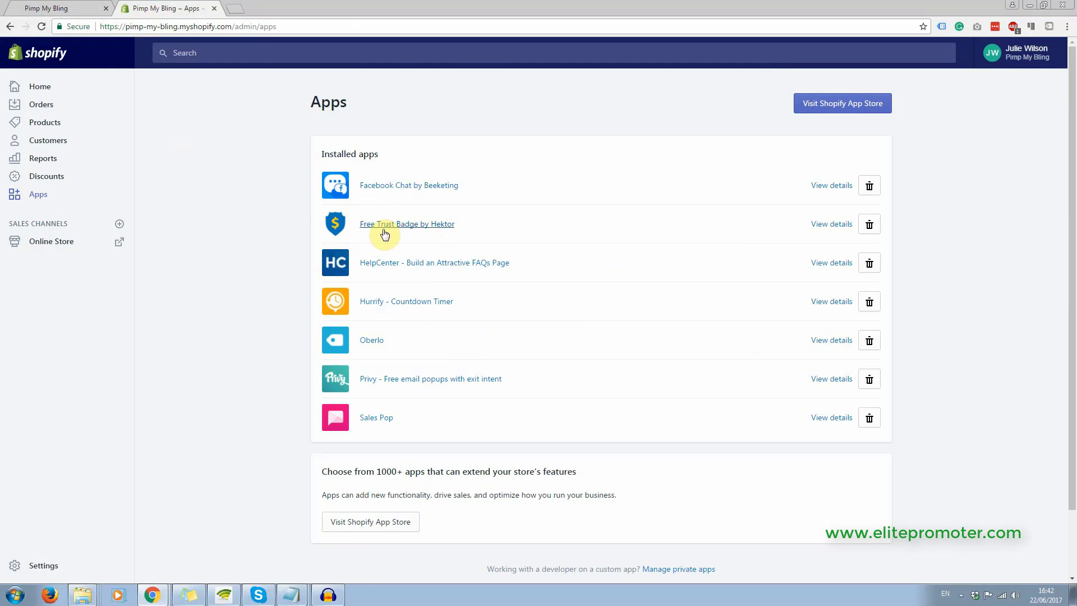
- Look over a choker product page on the storefront, then return to the Apps list
click(48, 9)
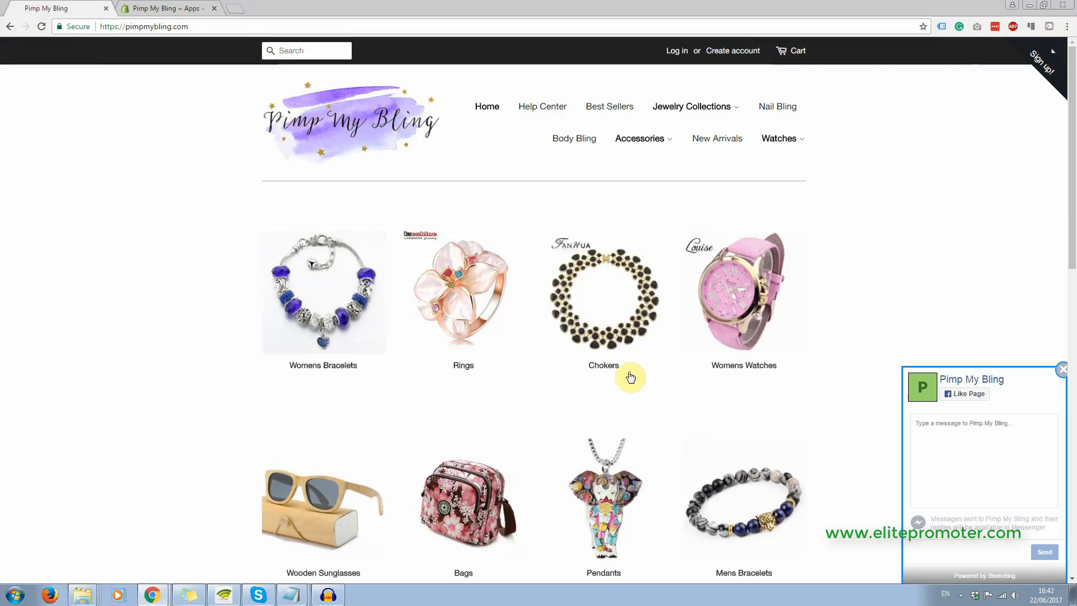
click(621, 343)
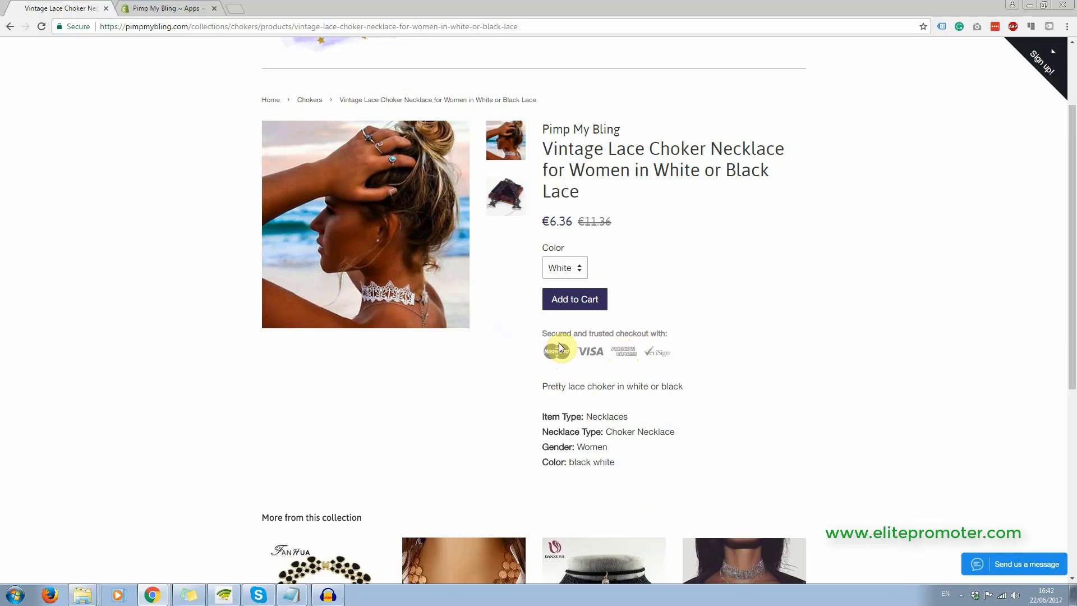
click(152, 8)
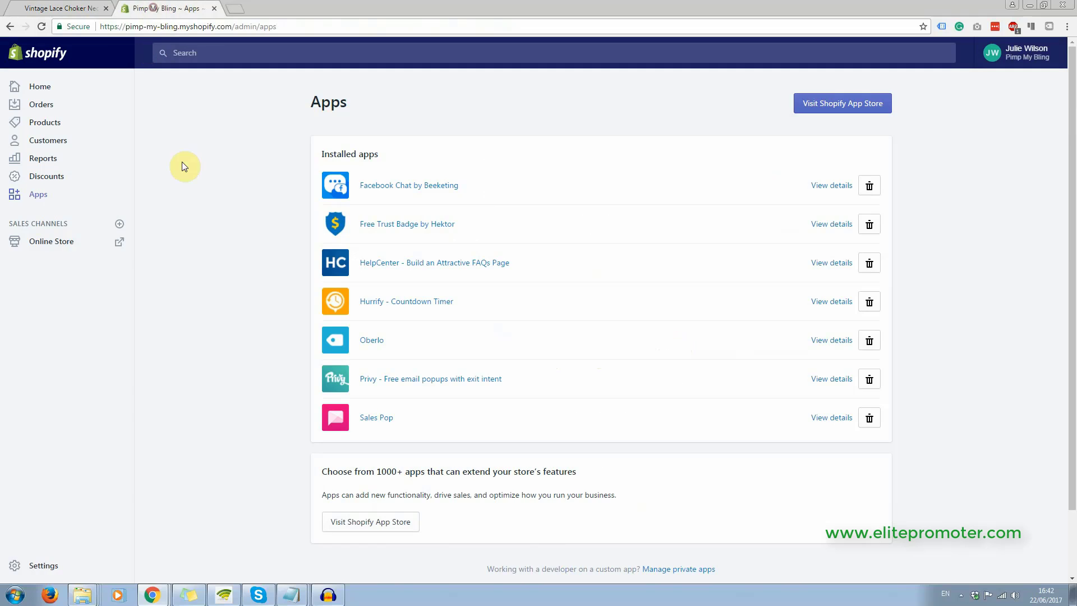
click(53, 9)
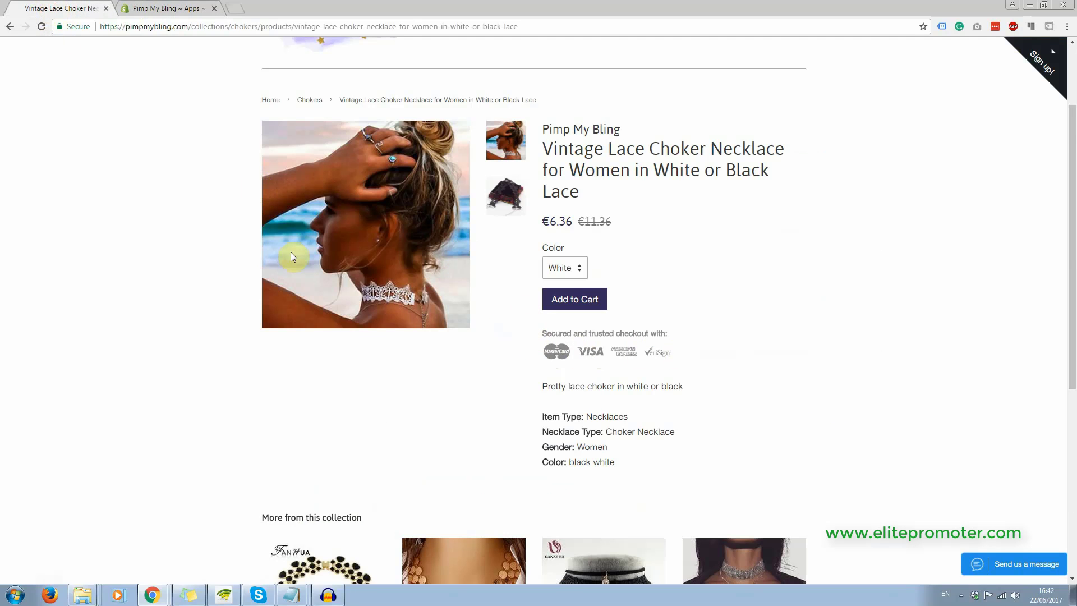
click(141, 9)
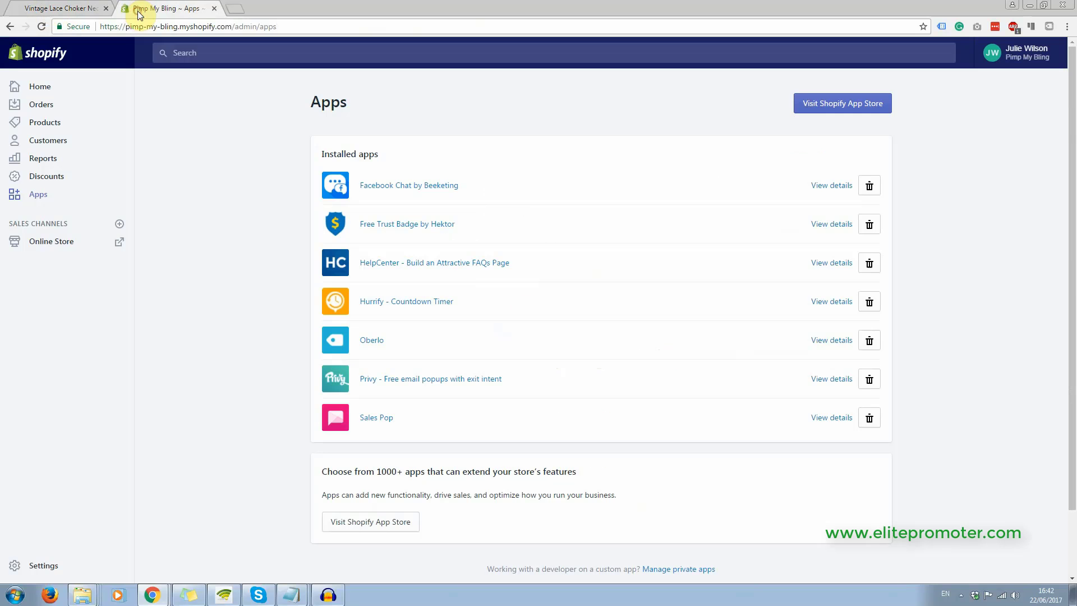
- Open Free Trust Badge by Hektor and browse its payment badge choices and design settings
click(394, 225)
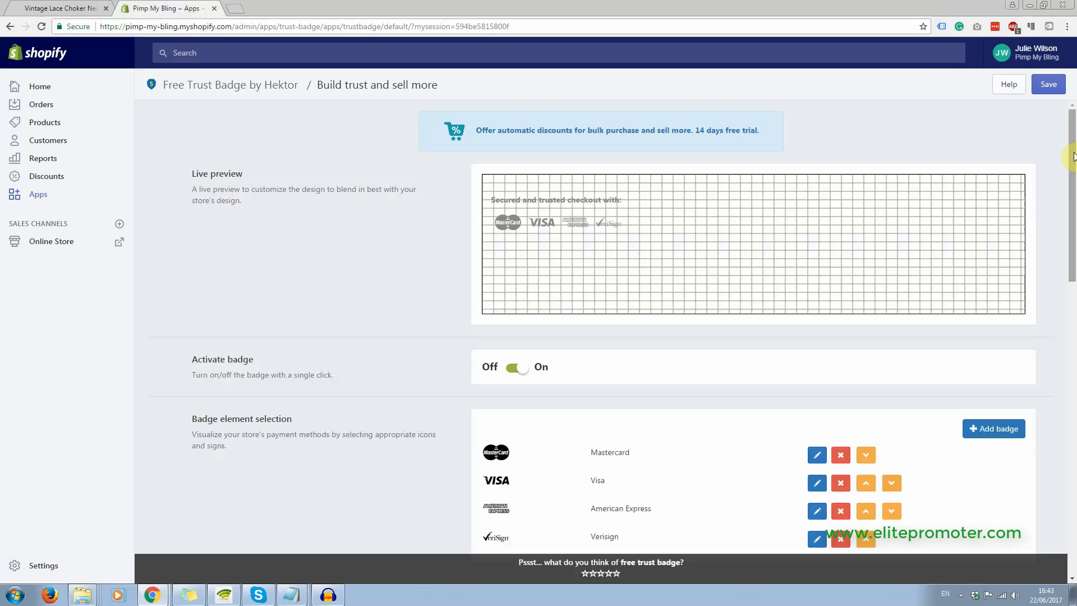
scroll(1073, 216, down, 4)
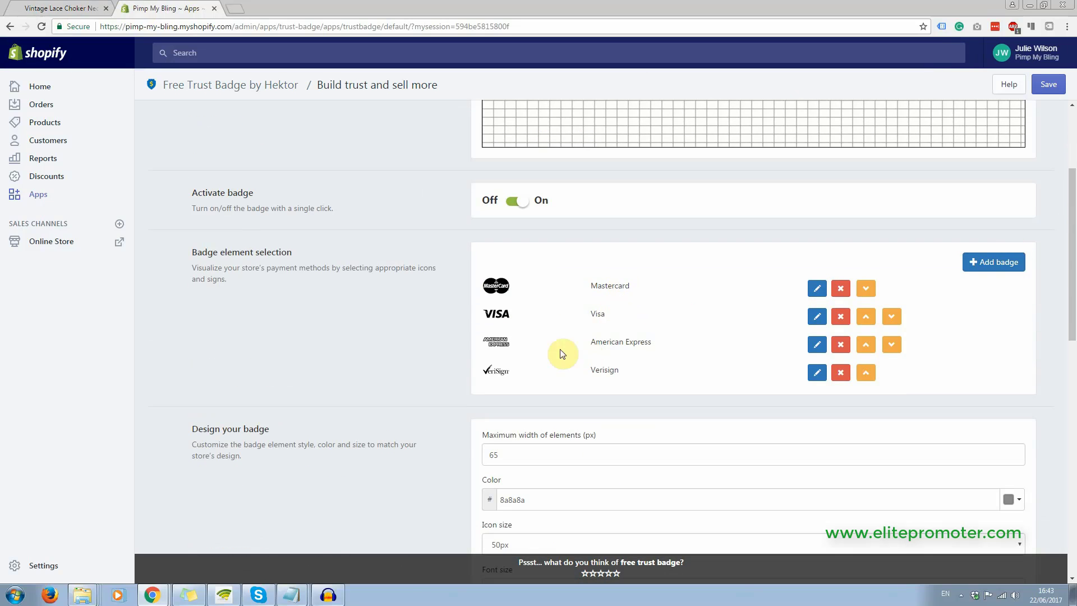
click(987, 263)
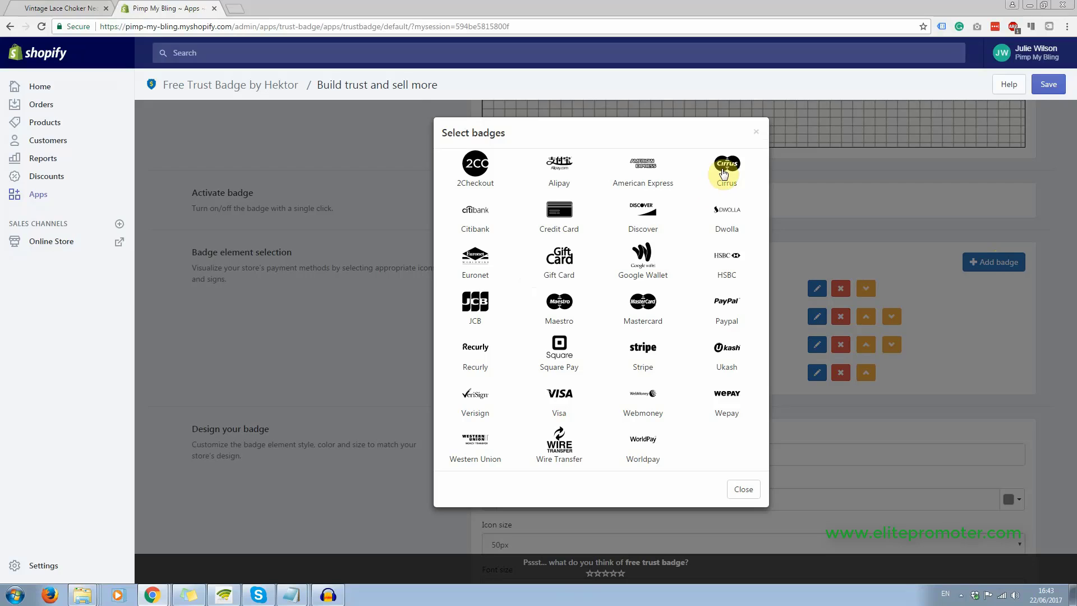
click(757, 134)
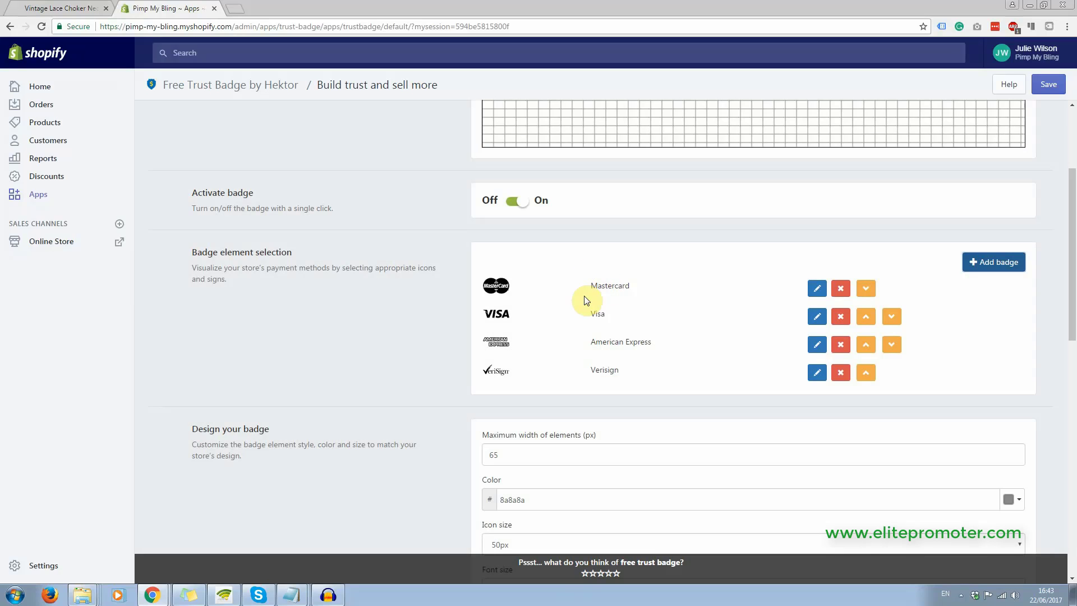
drag(1073, 254, 1060, 321)
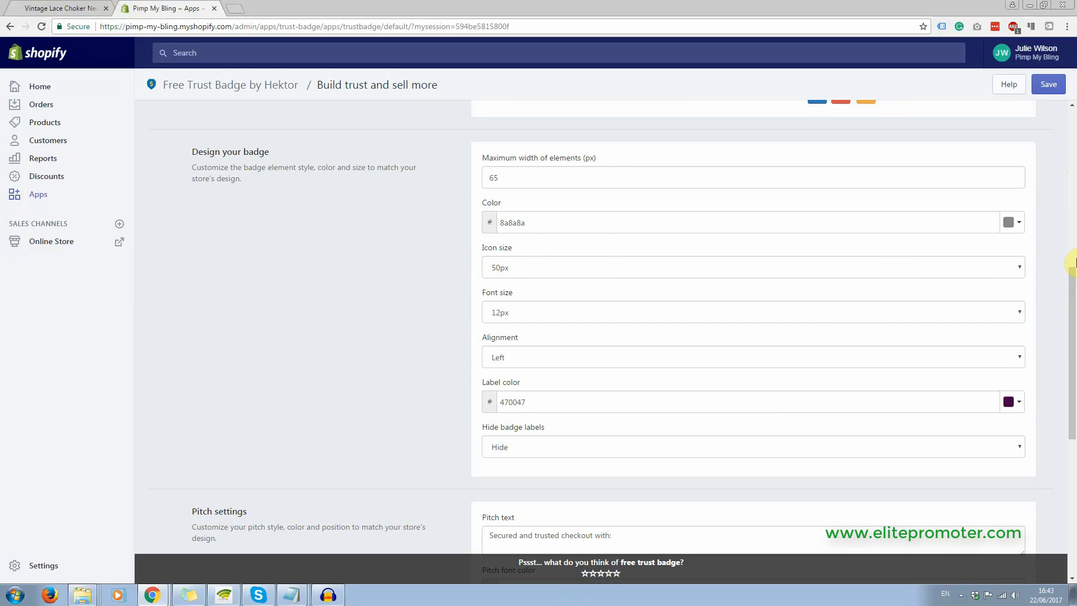
drag(1071, 275, 1040, 157)
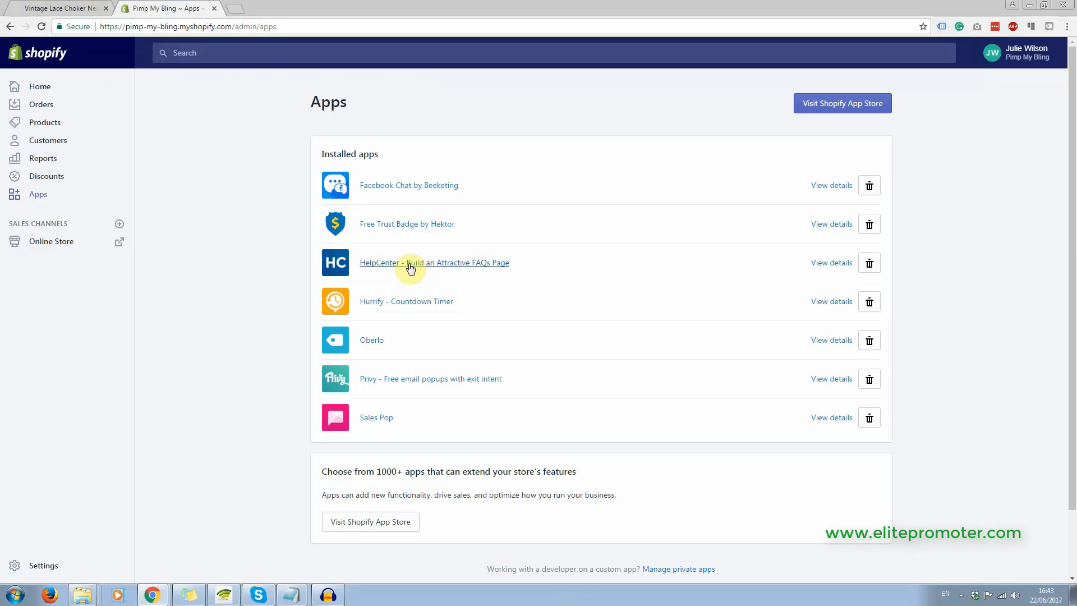
- Go from the choker product page to the storefront's Help Center FAQ page
click(56, 8)
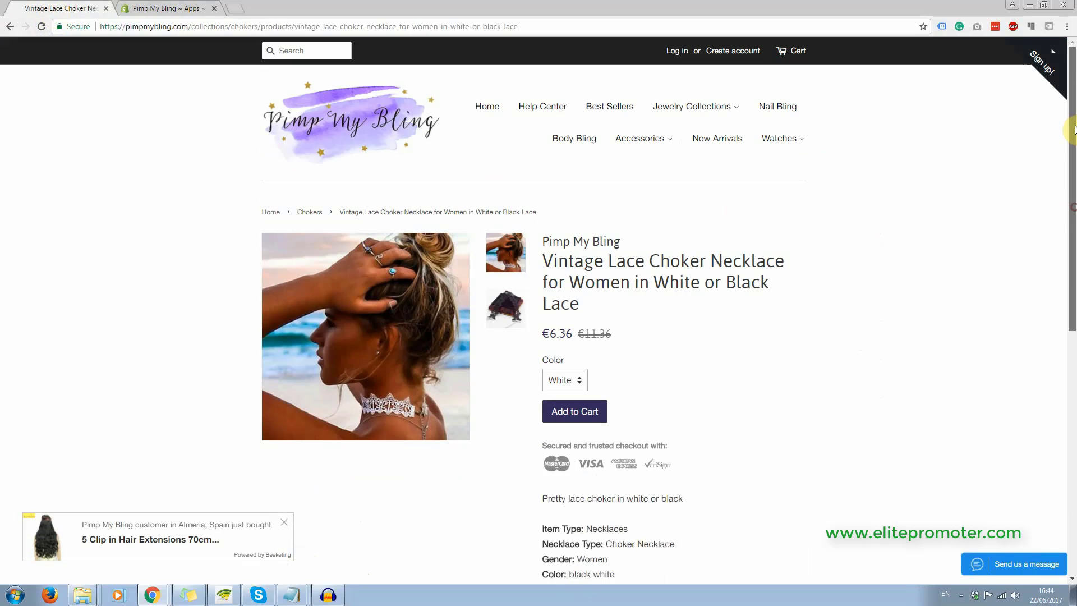
scroll(875, 146, up, 2)
click(549, 107)
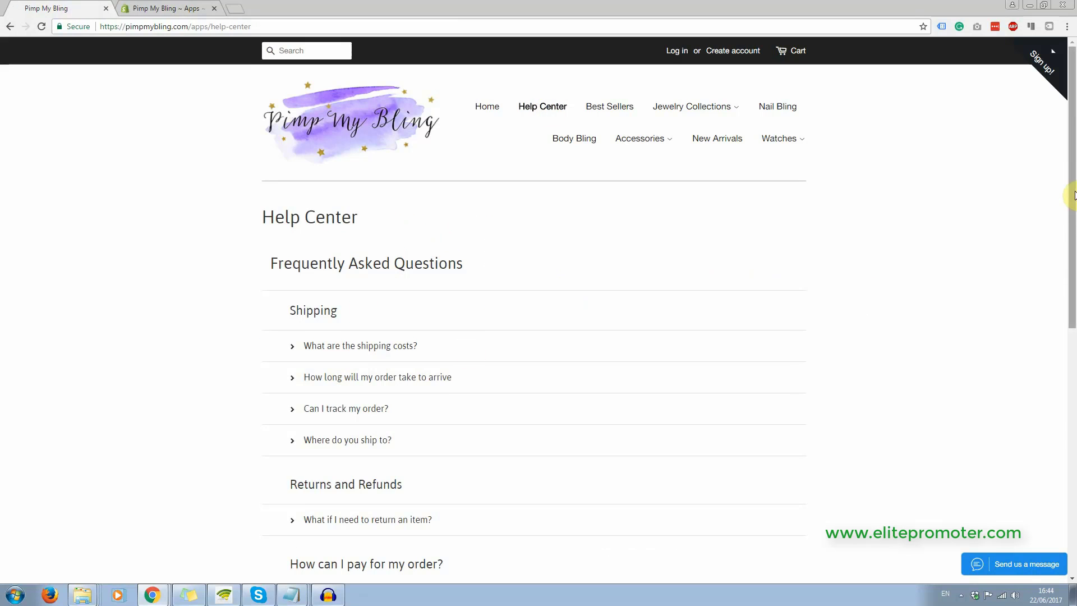
- Open and dismiss the Contact support form, then open HelpCenter's Manage Content page in the admin
scroll(1045, 382, down, 8)
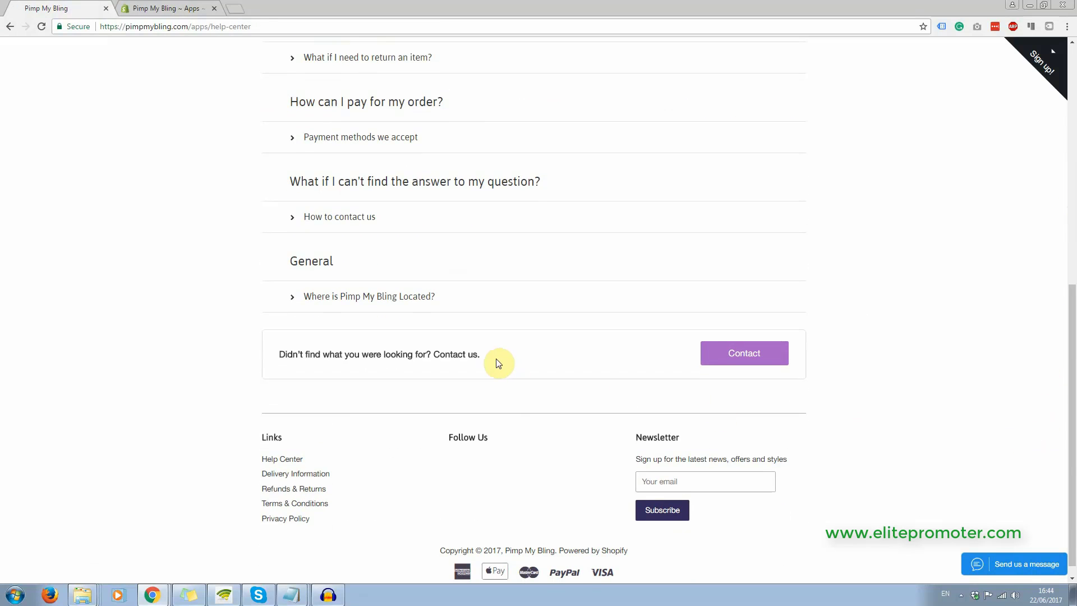
click(717, 354)
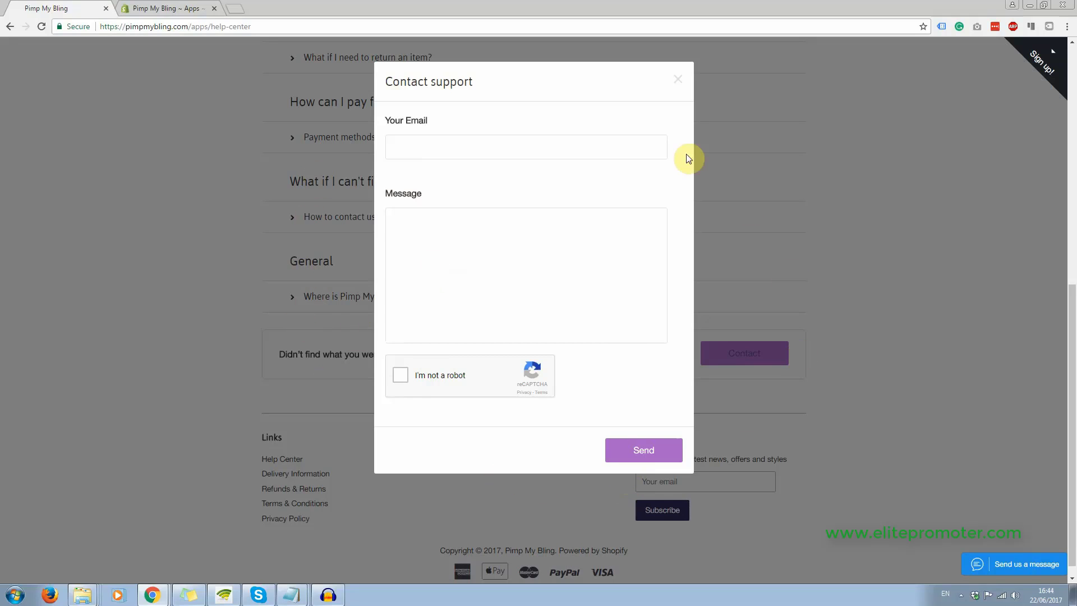
click(678, 79)
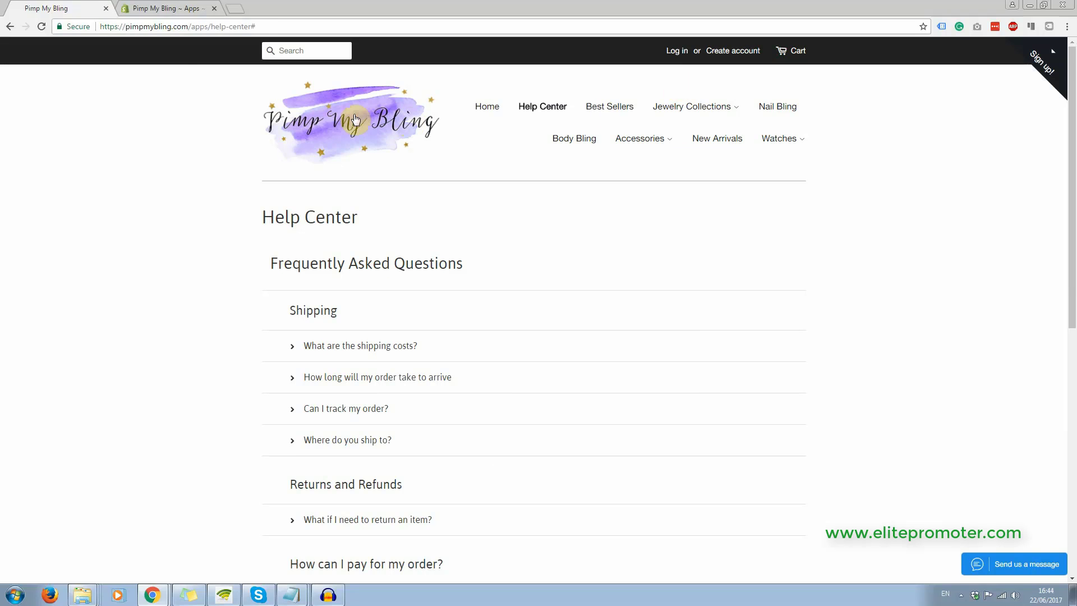
click(134, 8)
click(410, 263)
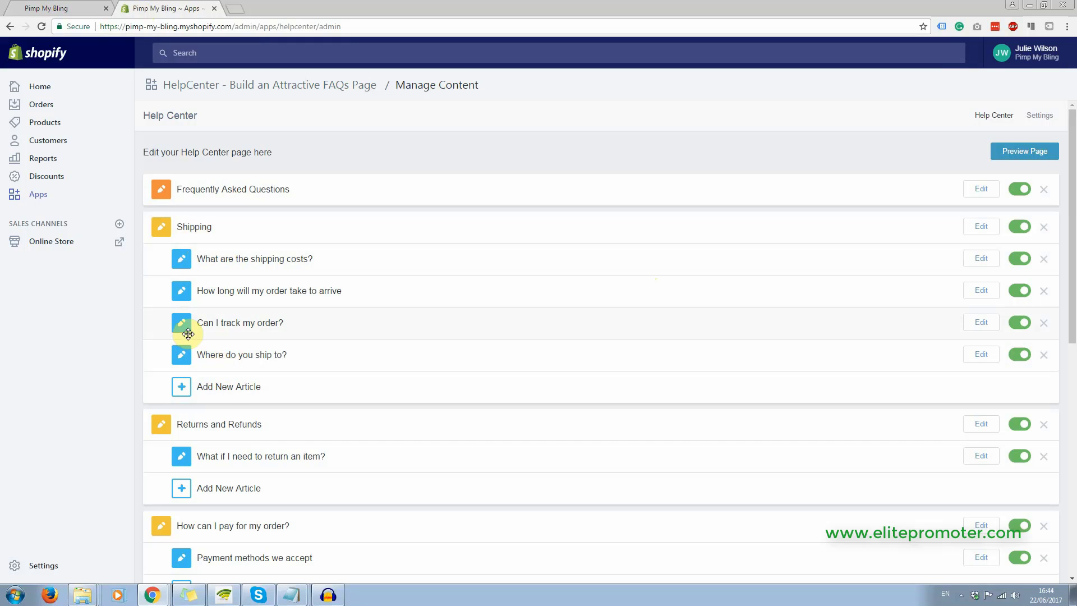
- Catch a Sales Pop popup on the storefront, then view the nine custom notifications on its dashboard
click(37, 194)
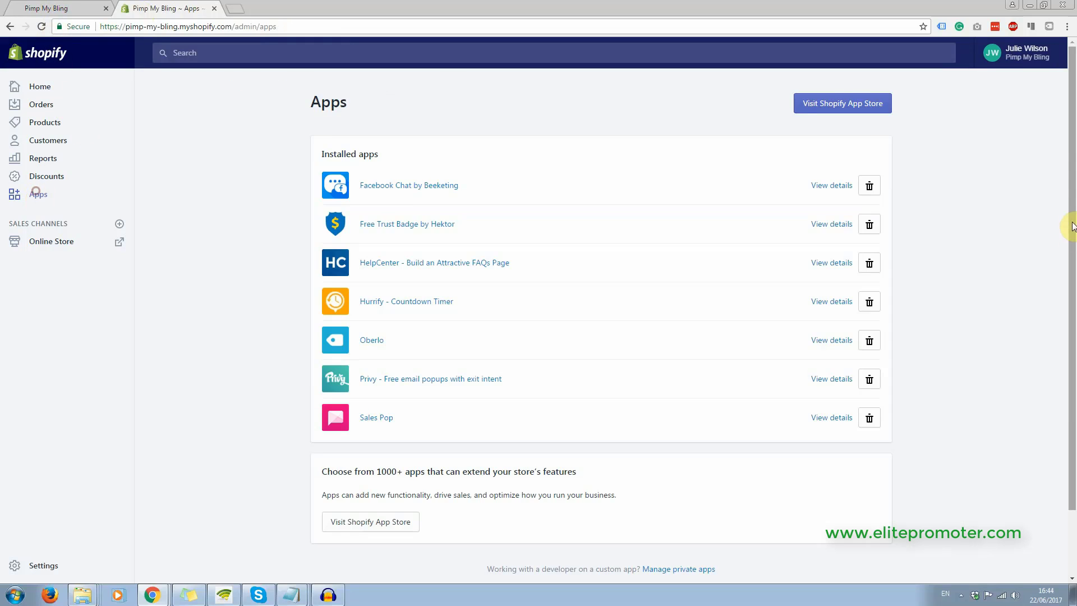
scroll(368, 252, down, 2)
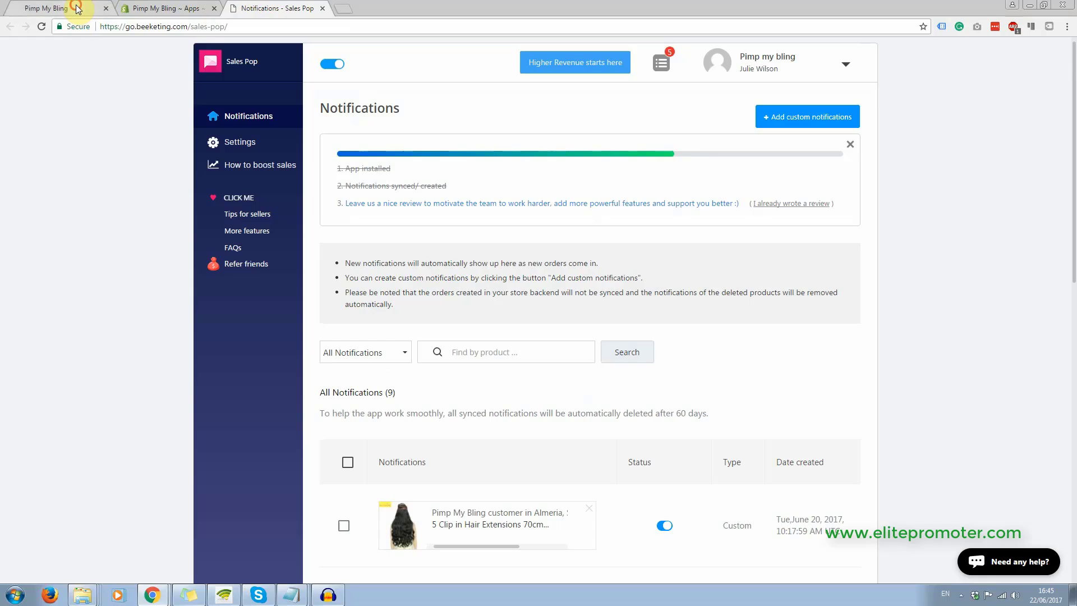
click(76, 14)
scroll(1065, 306, down, 7)
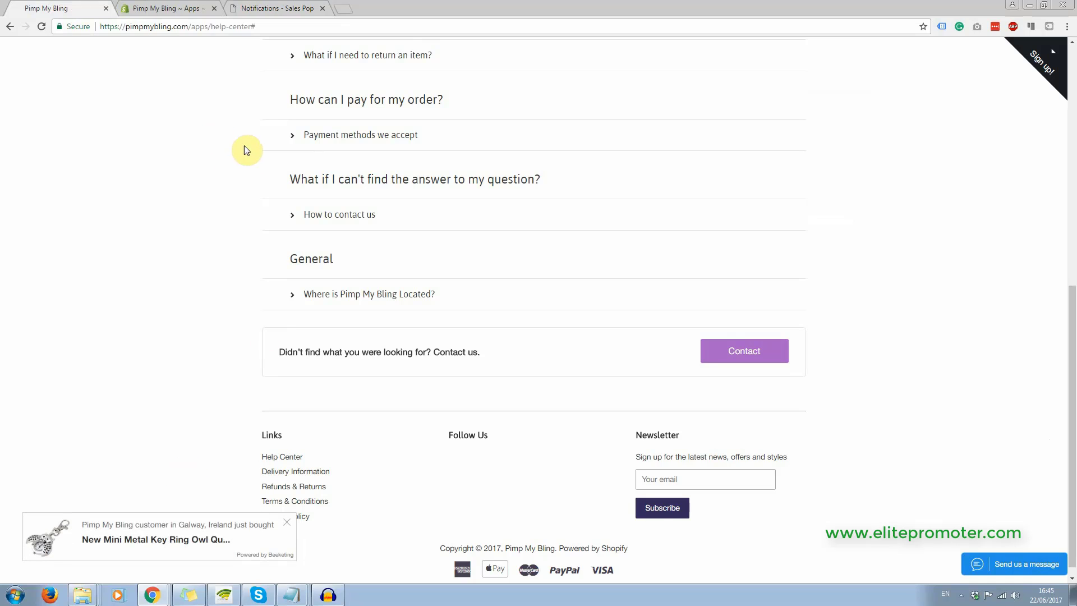
click(269, 9)
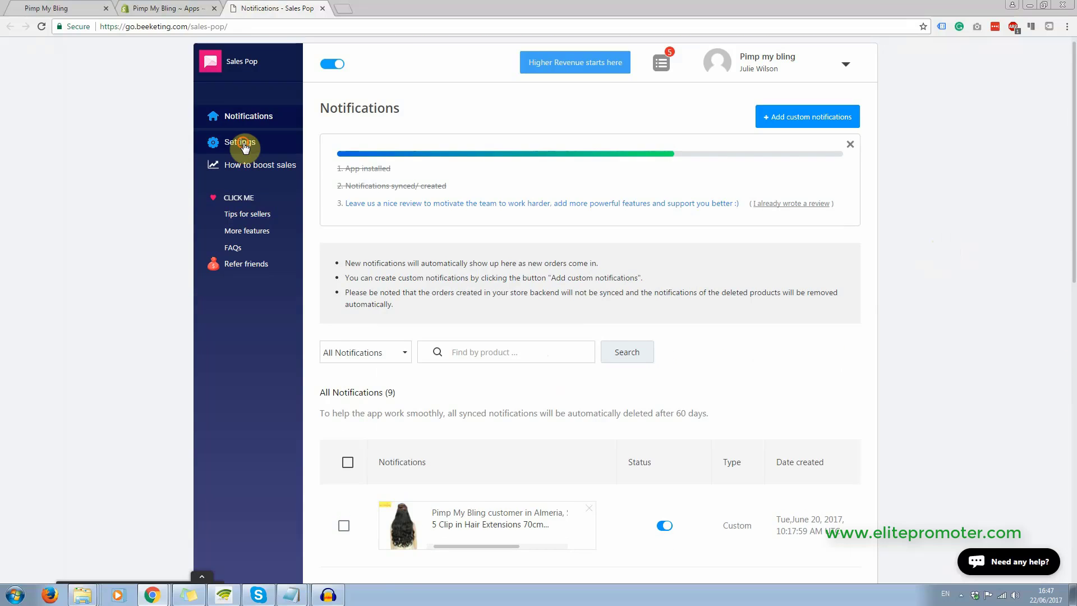
click(245, 143)
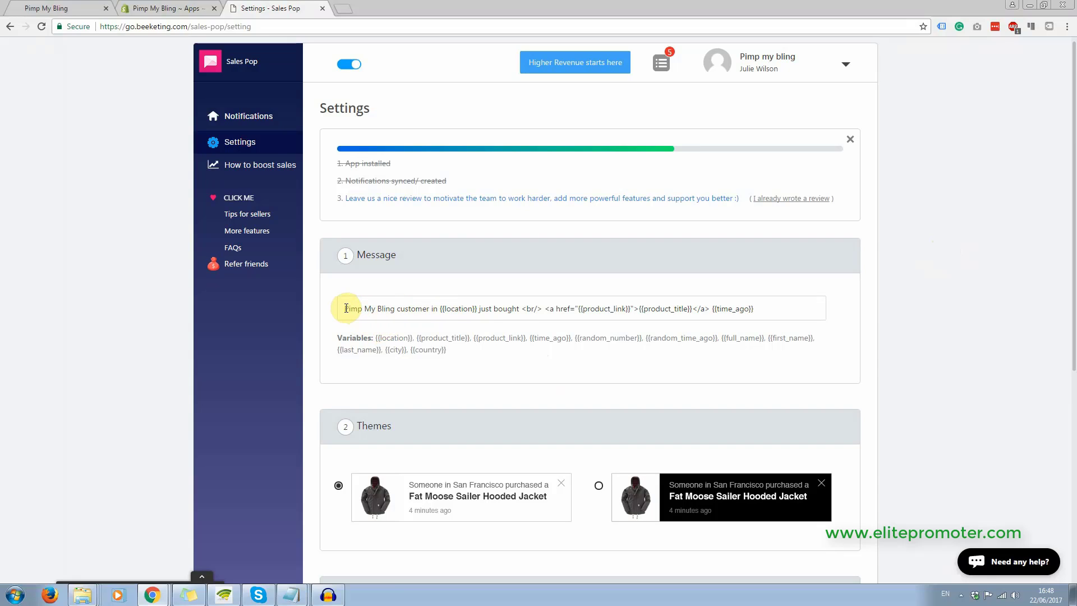
drag(346, 308, 433, 308)
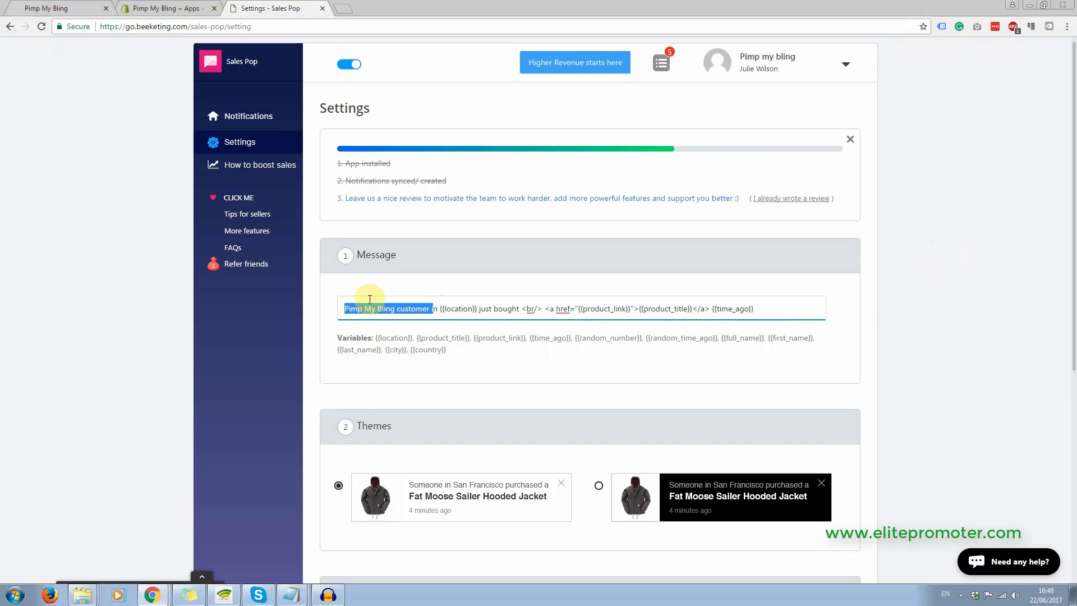
click(919, 324)
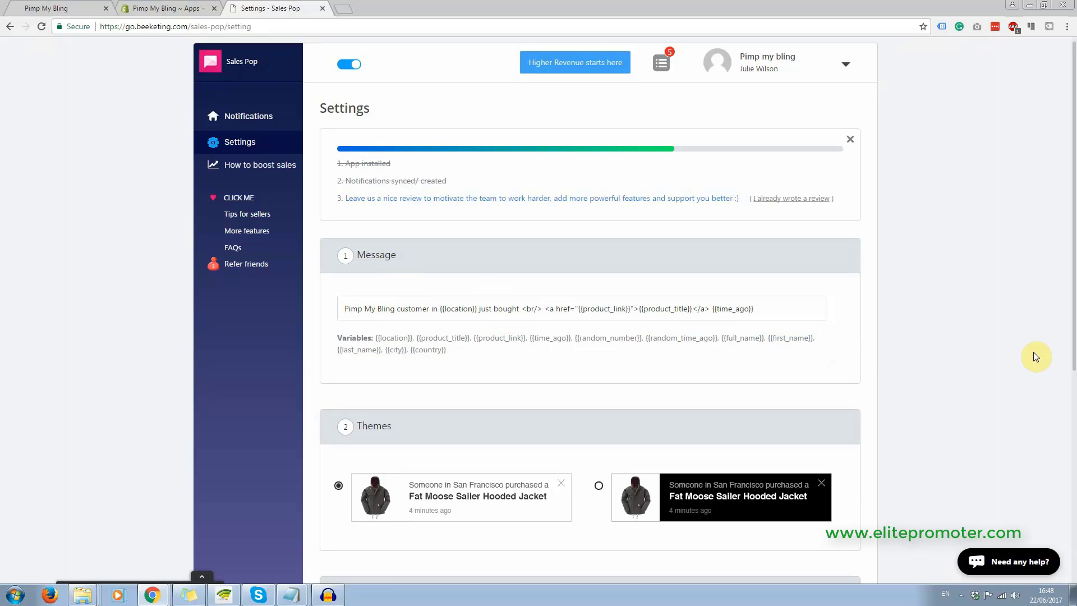
scroll(1072, 355, down, 2)
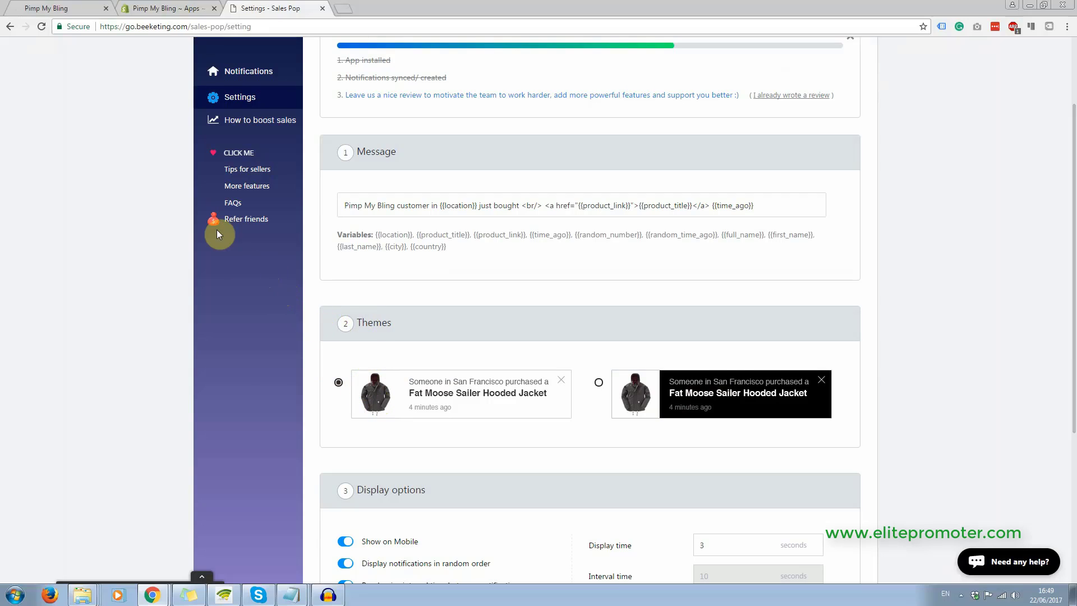
click(237, 72)
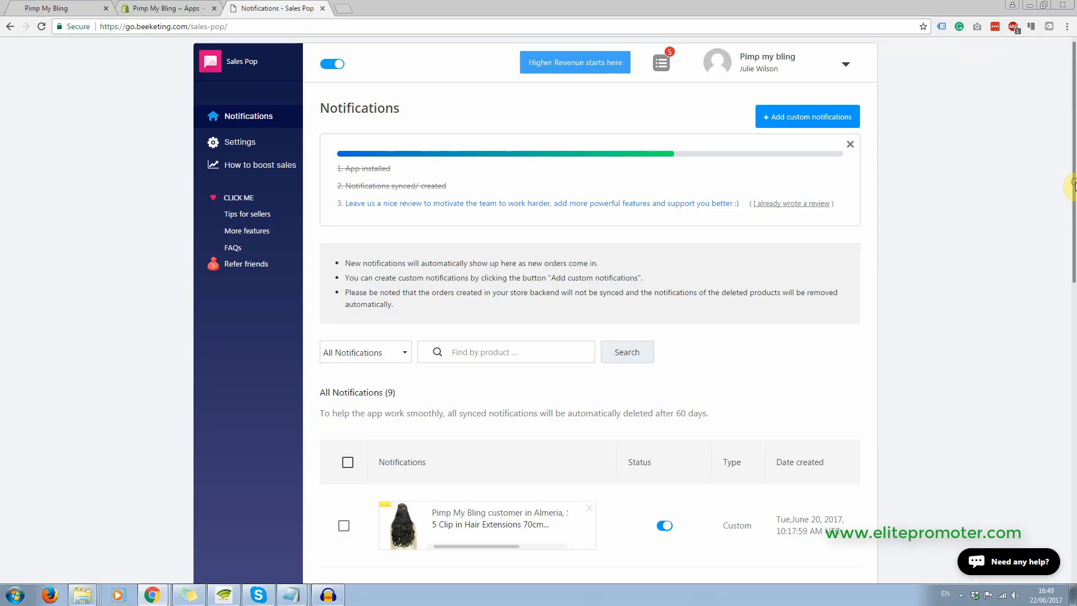
- Create a custom notification for the Quartz Adjustable Finger Ring Watch in 3 Colors, found by searching 'ring'
scroll(1069, 182, down, 1)
scroll(842, 177, up, 1)
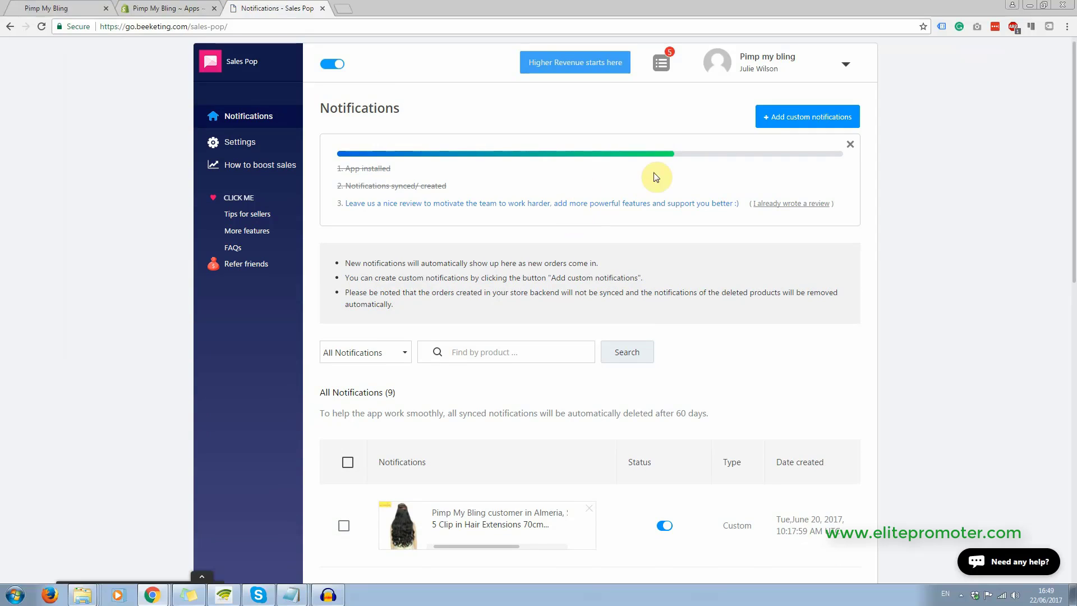
click(808, 117)
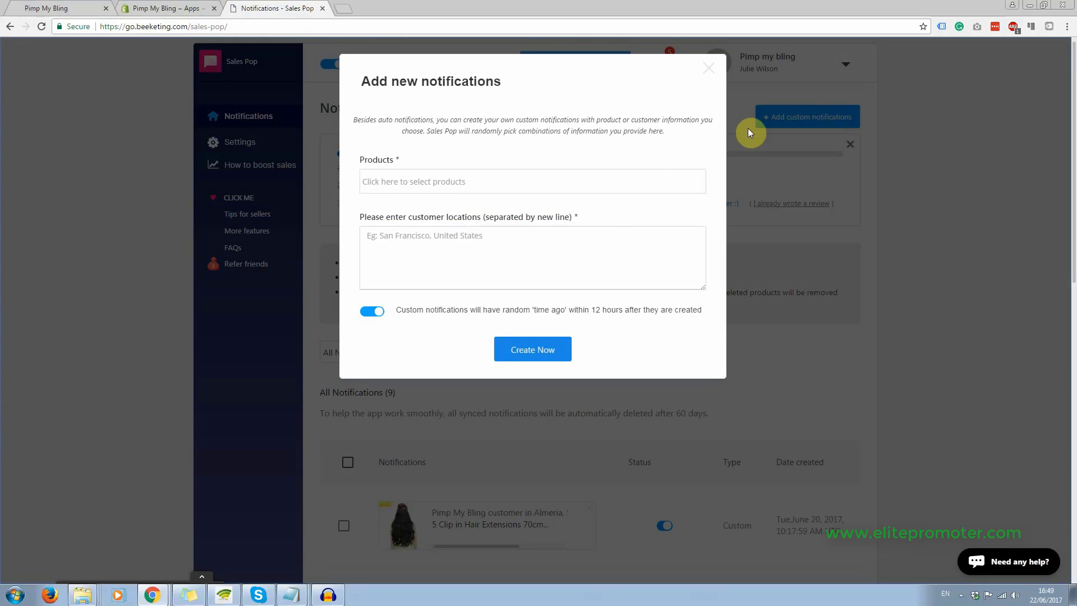
click(455, 182)
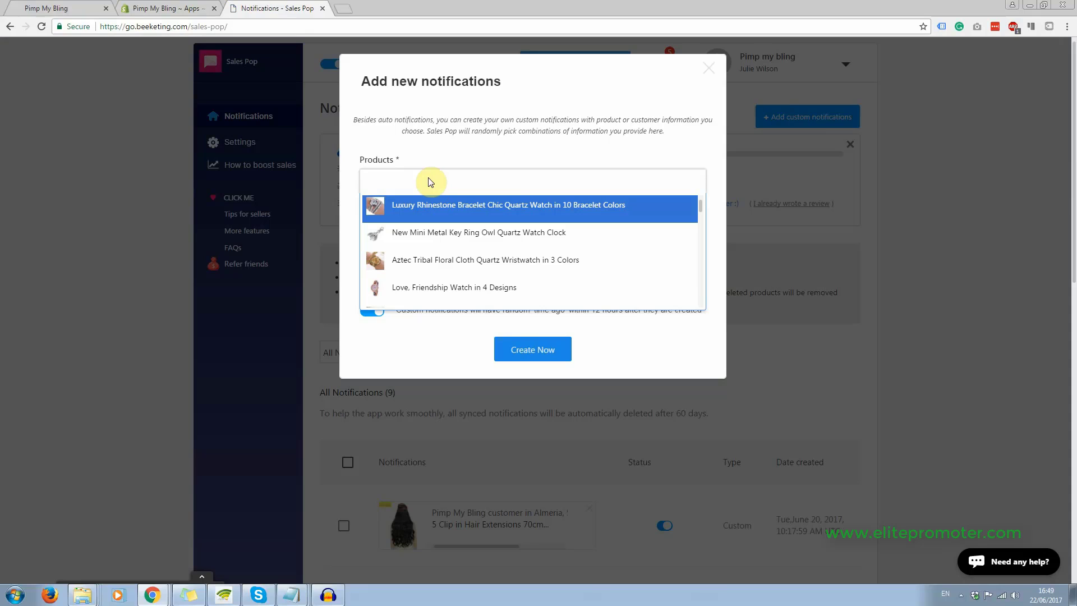
text(ring)
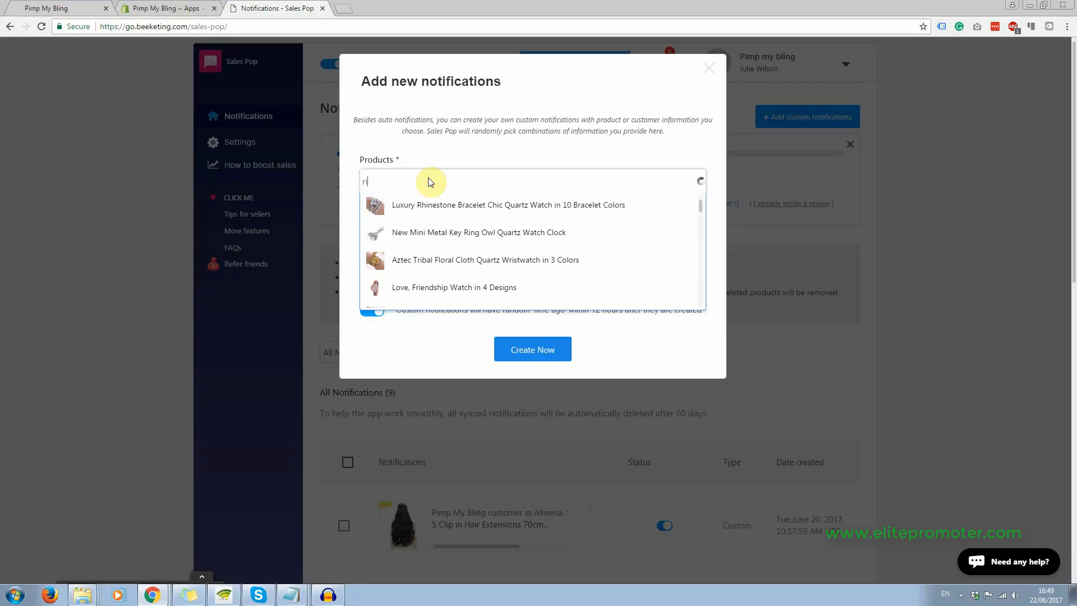
click(440, 230)
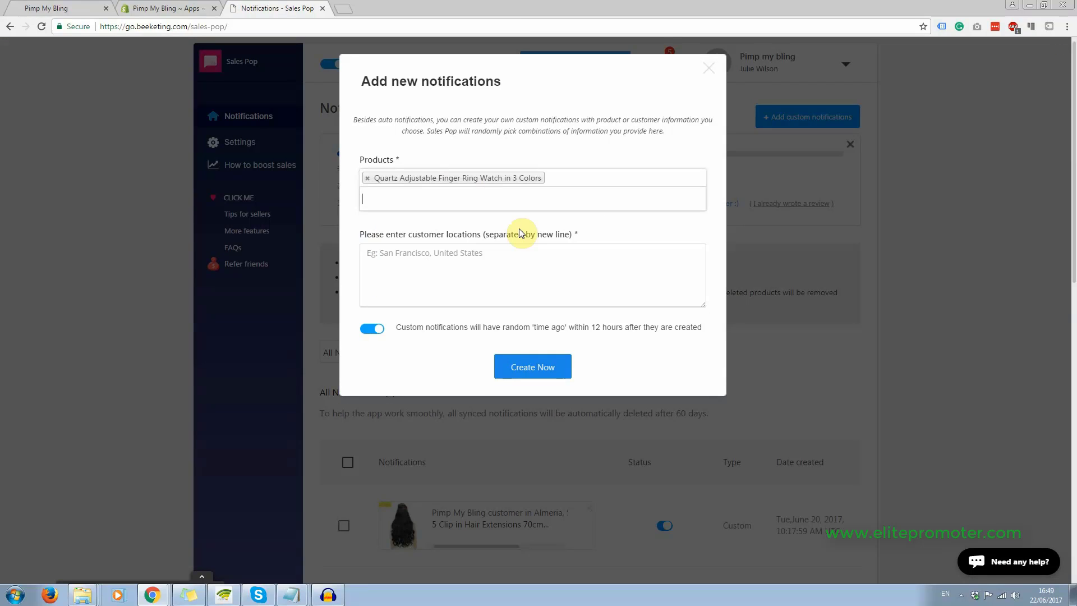
click(399, 254)
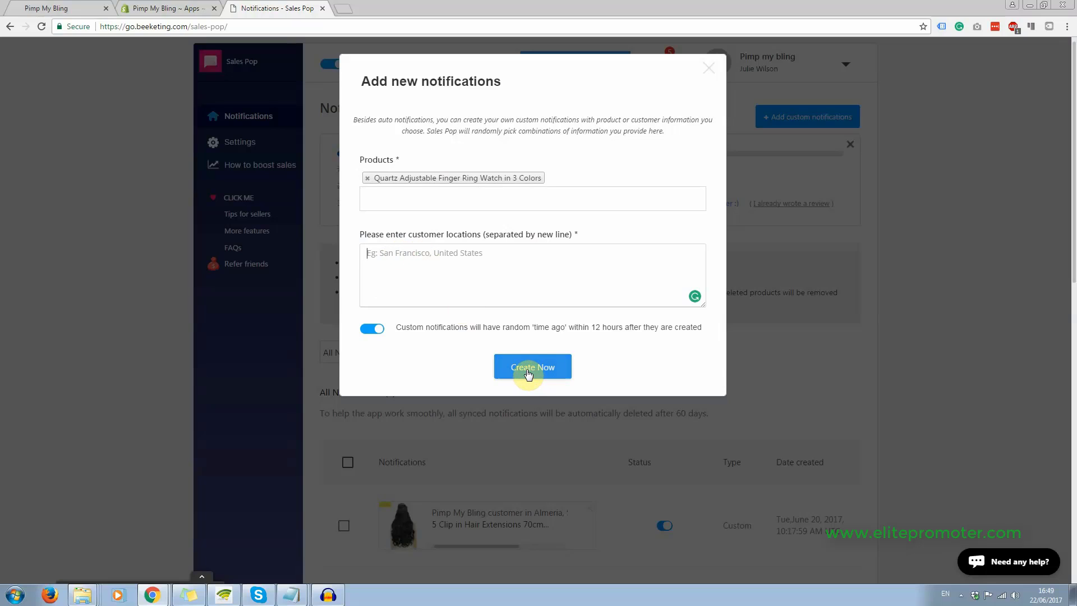
click(1005, 297)
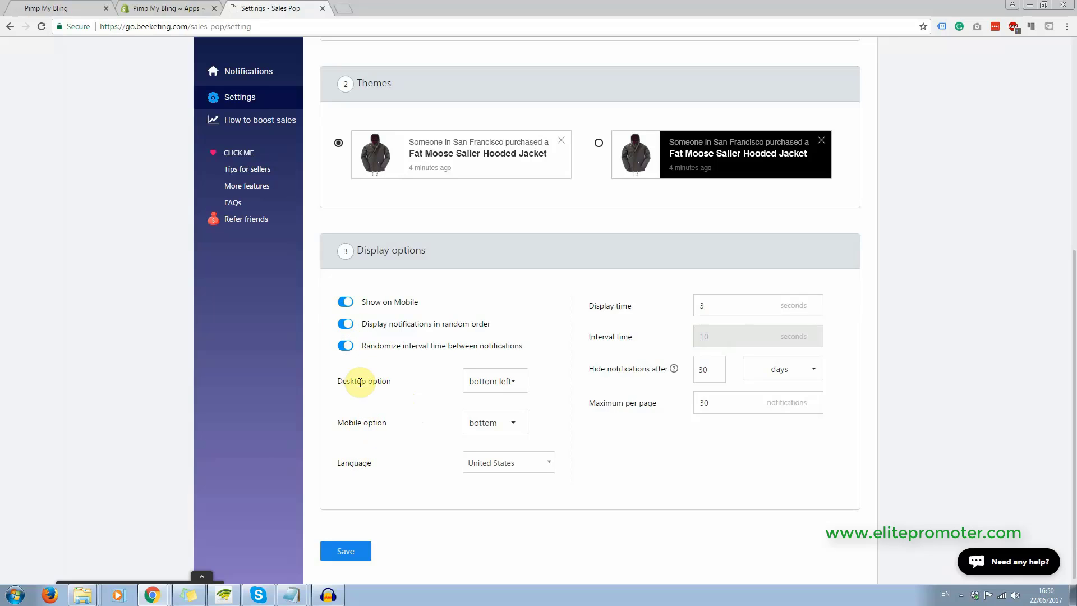
- Toggle 'Display notifications in random order' and 'Randomize interval time' off and back on
click(344, 327)
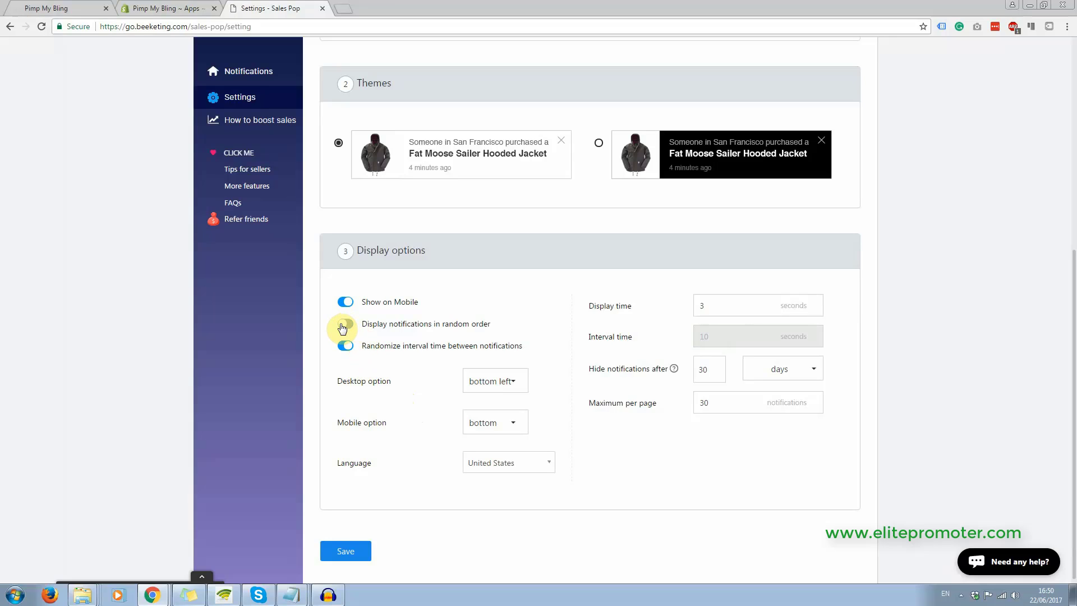
click(346, 325)
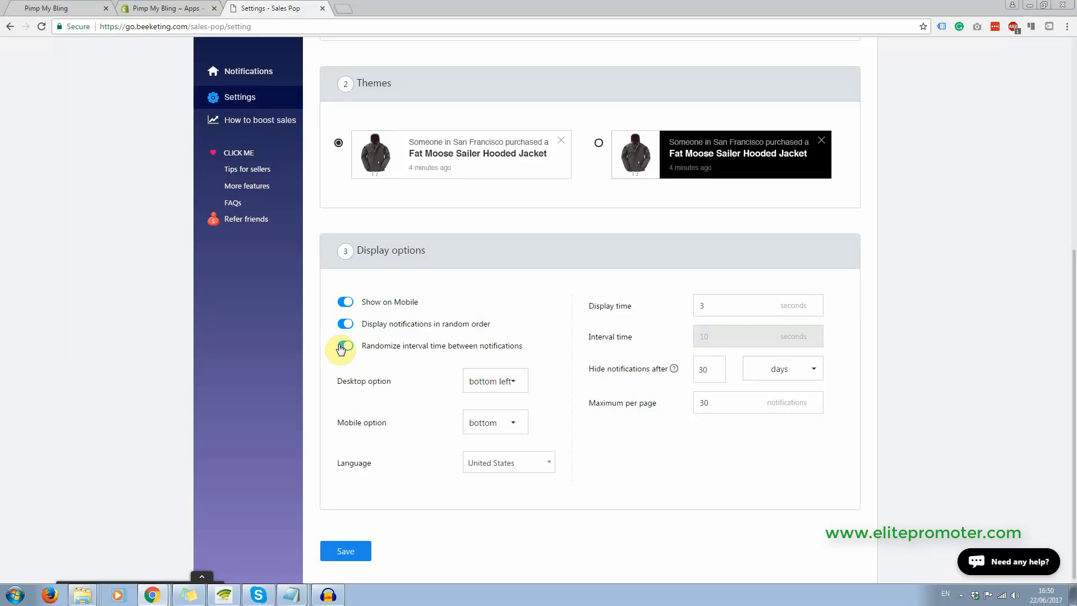
click(340, 348)
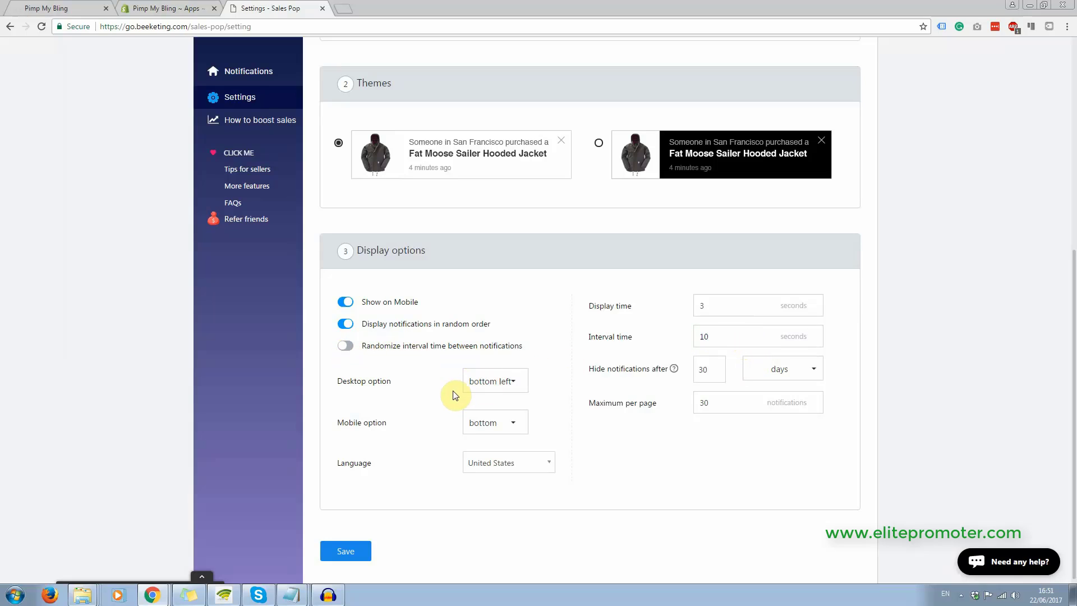
click(349, 346)
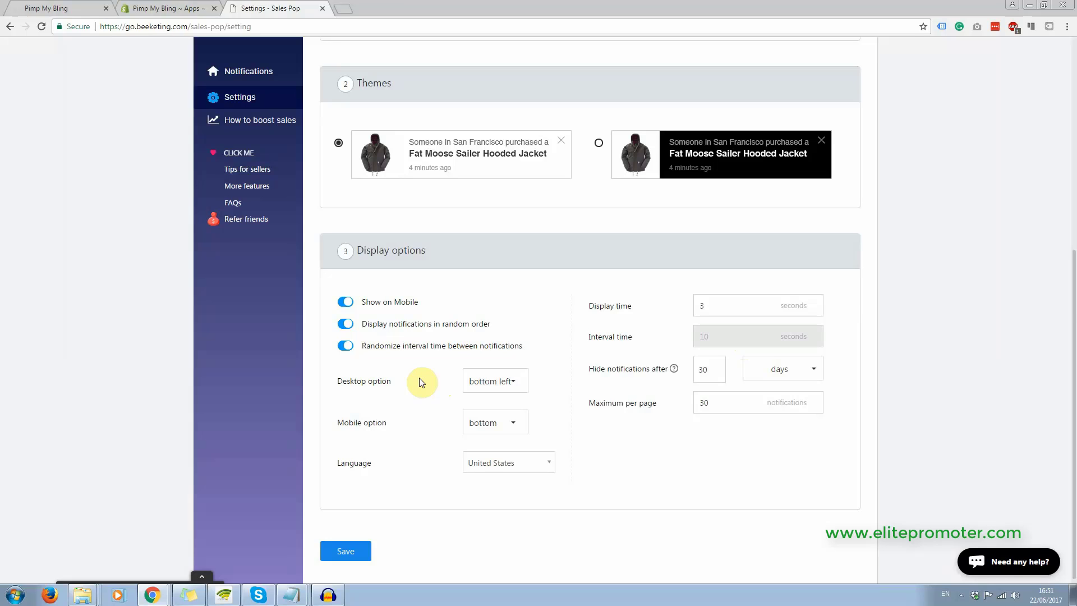
drag(1071, 305, 1058, 131)
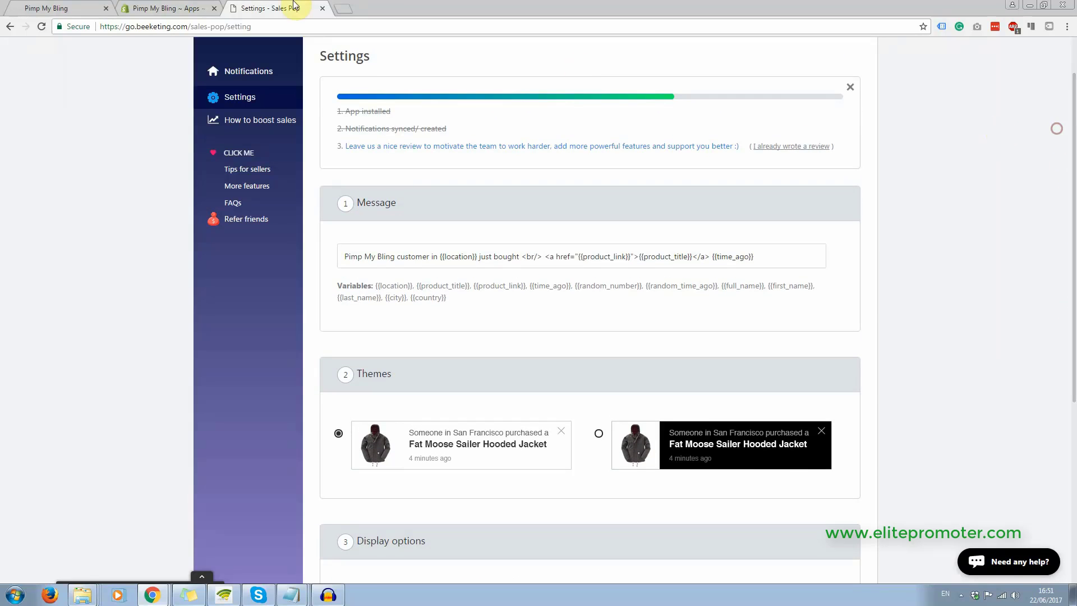
- Close Sales Pop, search the App Store for 'facebook chat', and open Facebook Chat by Beeketing
click(323, 9)
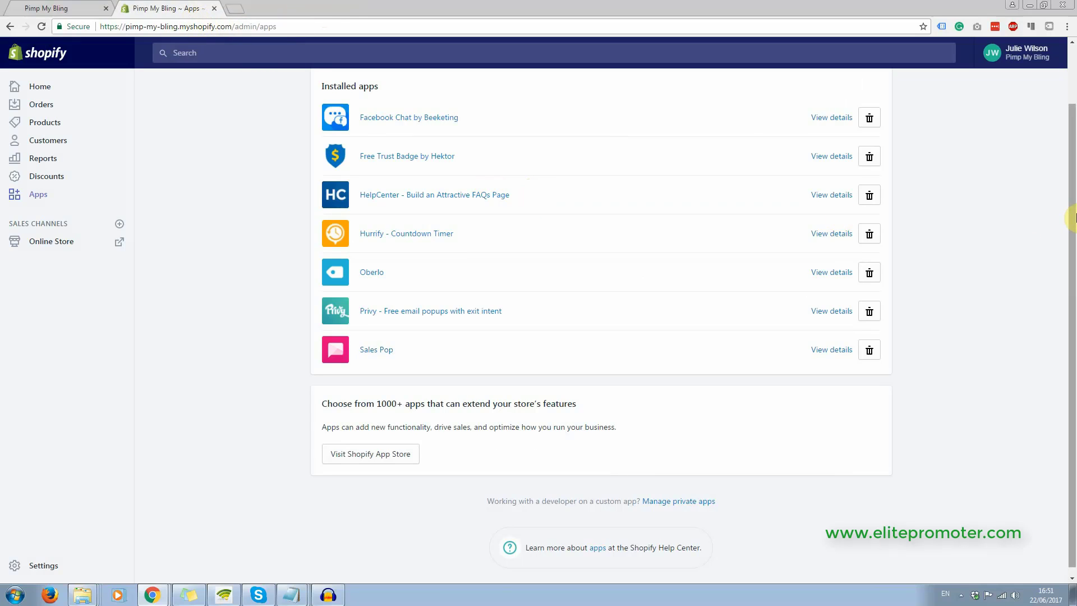
drag(1071, 218, 1074, 162)
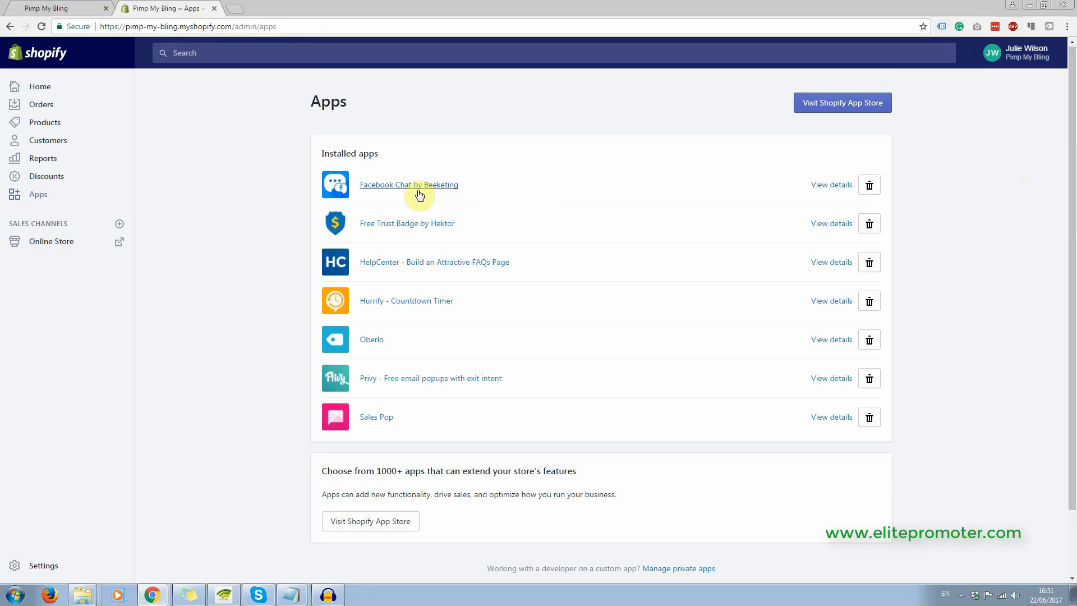
click(817, 107)
click(700, 161)
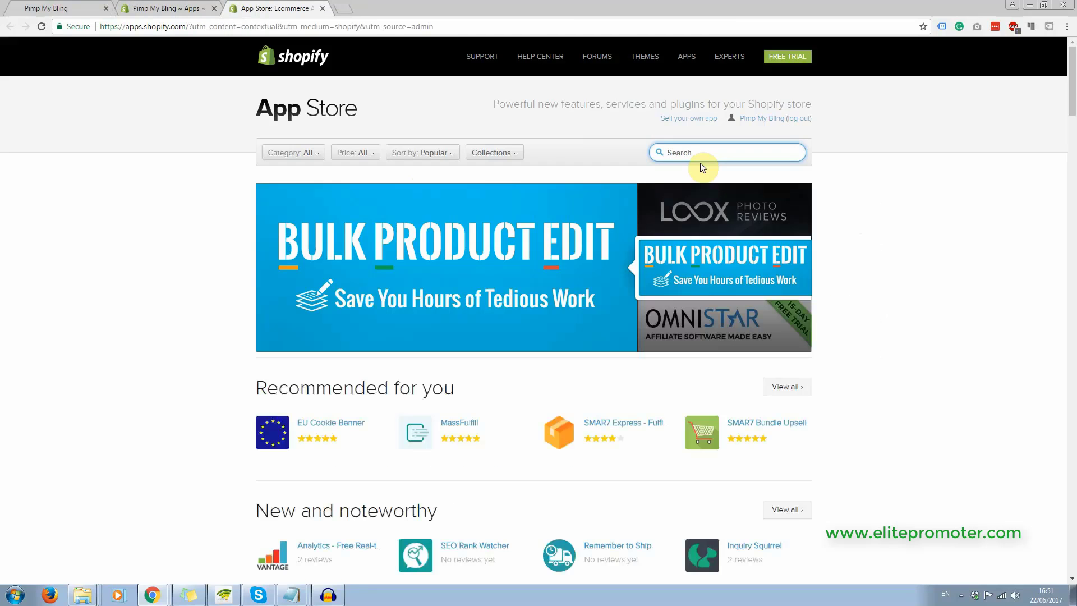
text(facebook chat)
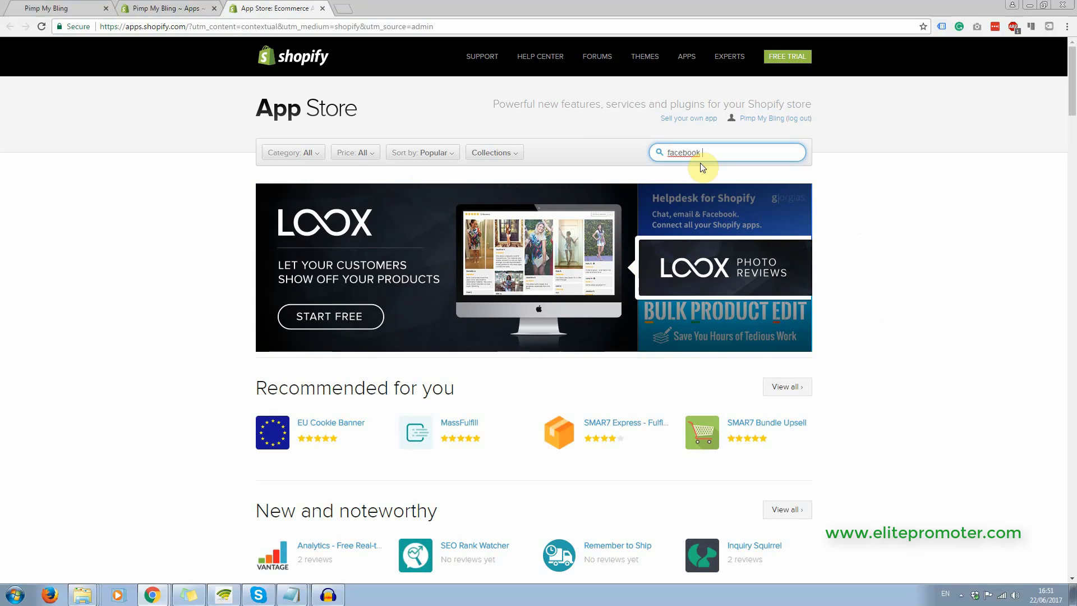
key(Return)
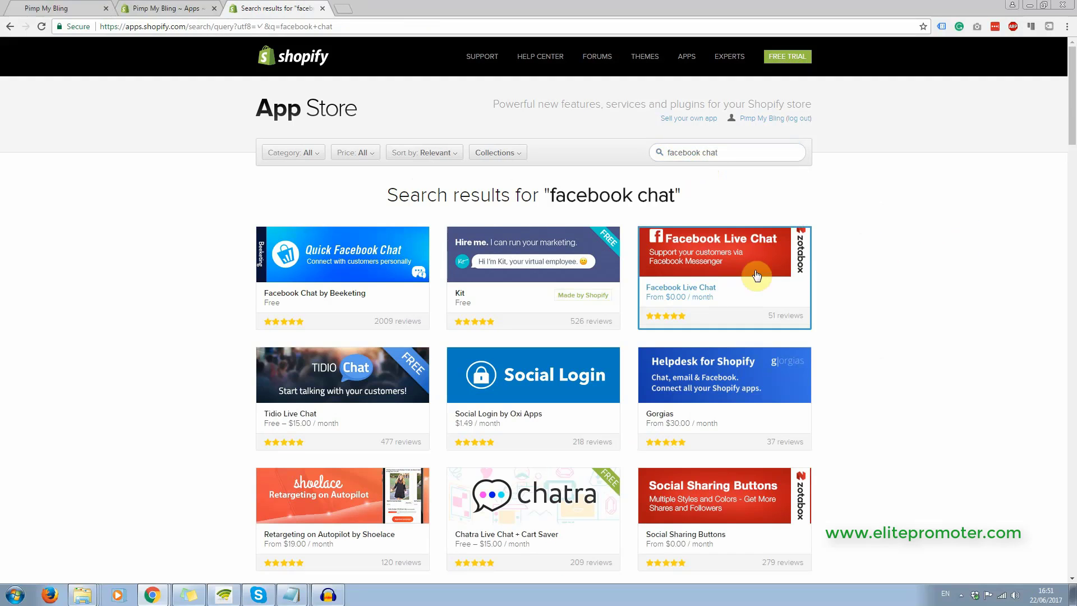
click(323, 269)
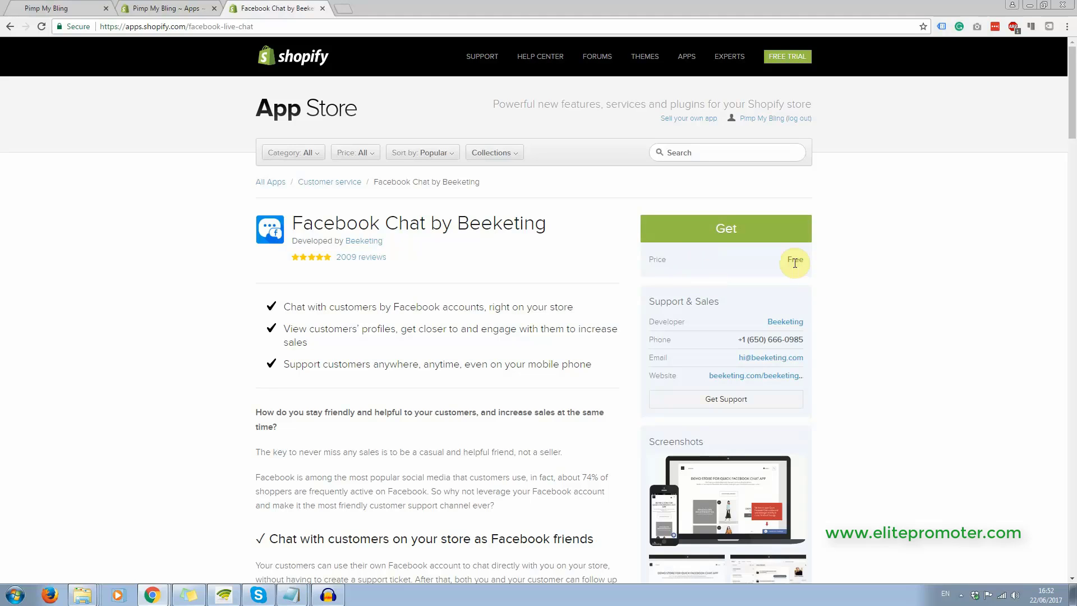
- Return to the Pimp My Bling Apps tab to bring up Privy's update authorization page
click(164, 8)
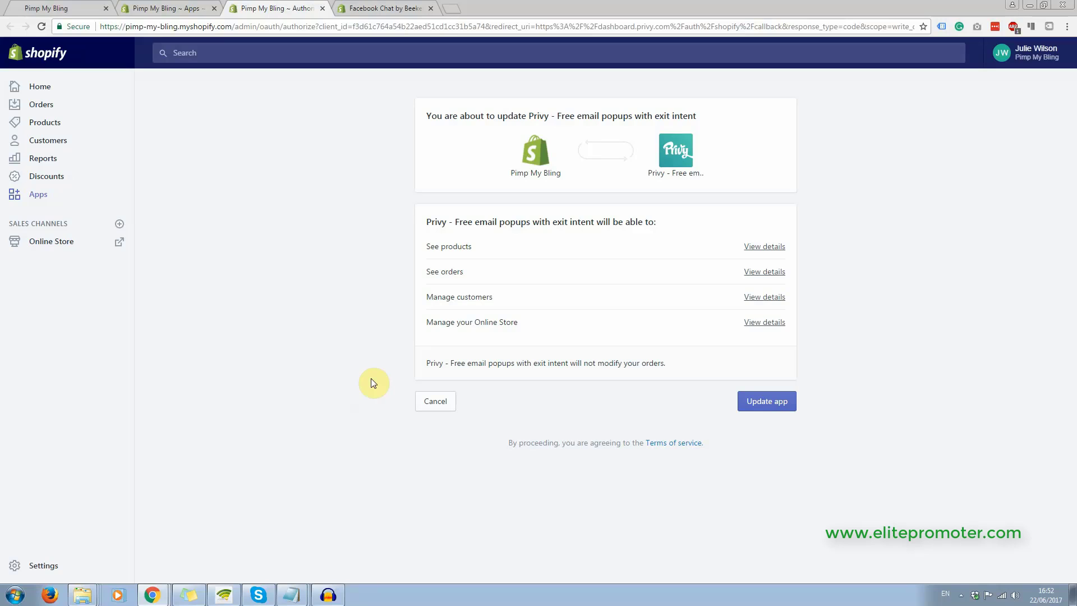
- Approve the Privy update, then search the App Store for 'privy' and open its listing
click(766, 401)
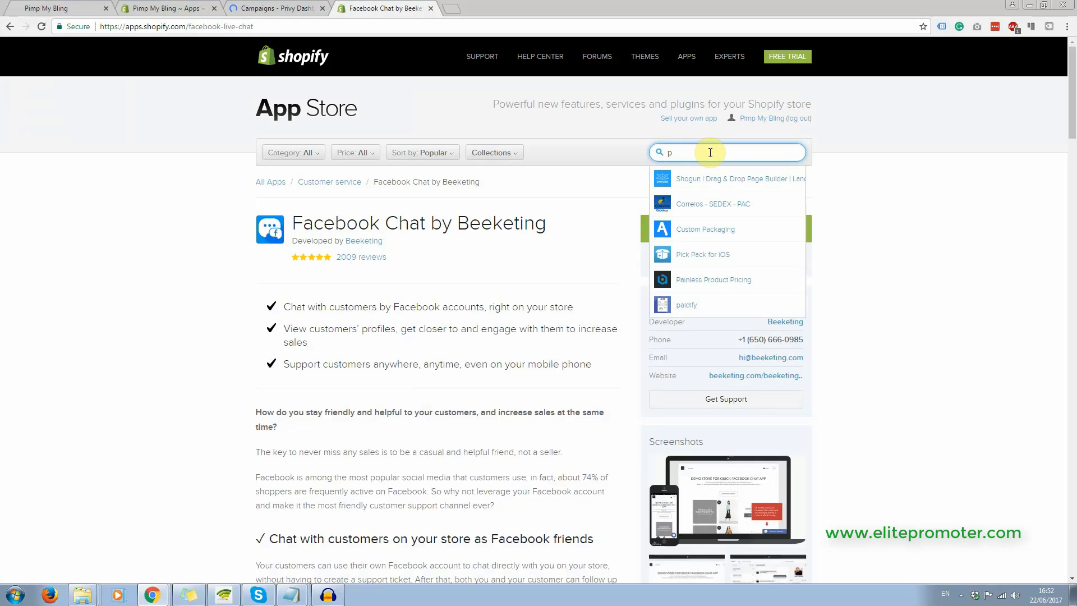
text(rivvy)
key(BackSpace)
key(BackSpace)
text(y)
key(Return)
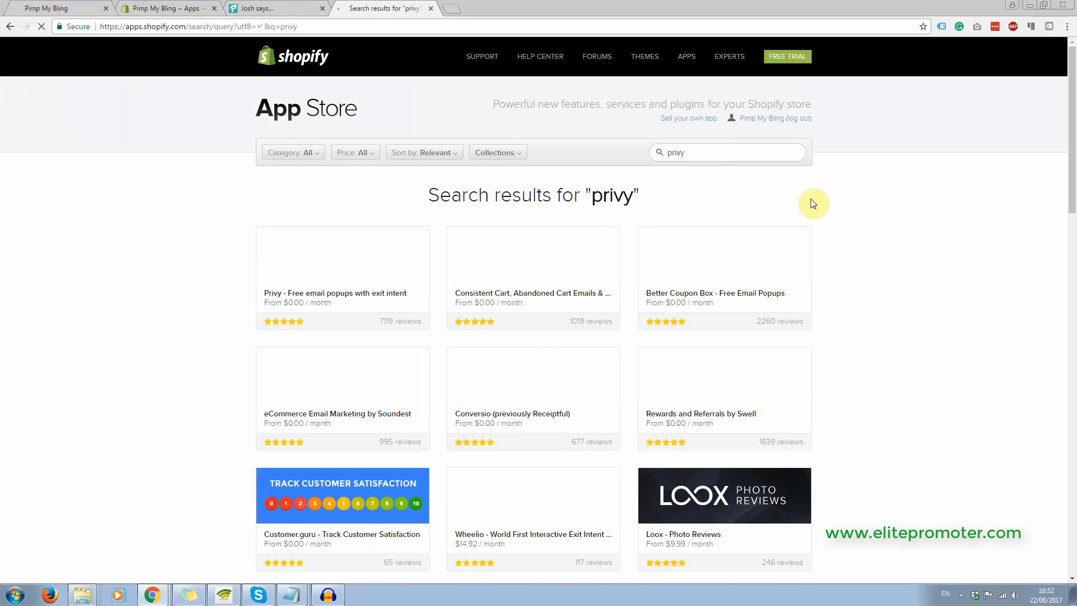
click(371, 272)
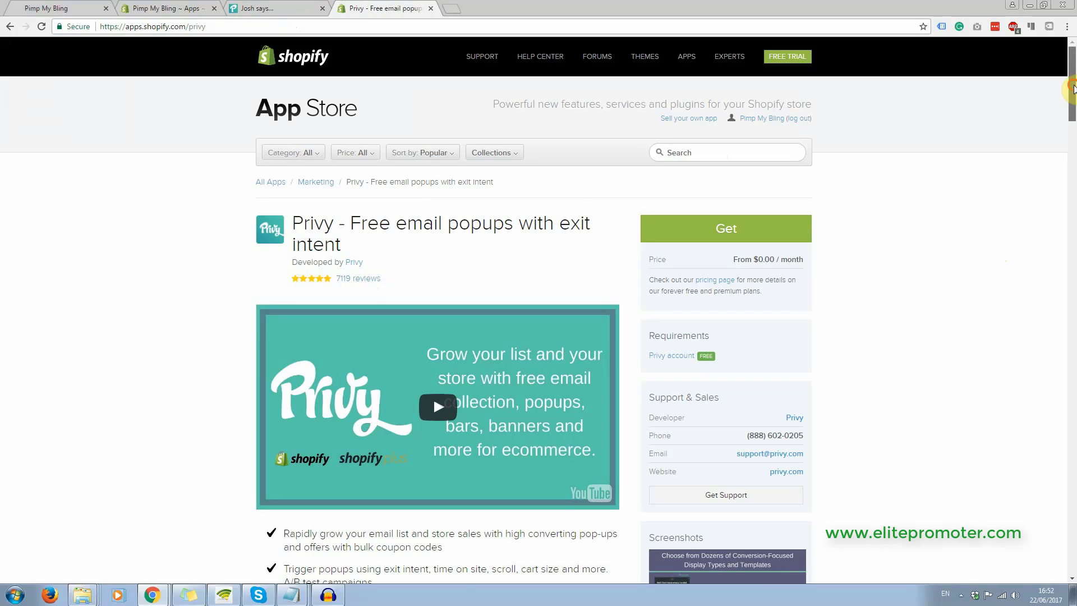
- Step through the Privy listing's enlarged screenshots, then close the lightbox
drag(1070, 81, 1069, 137)
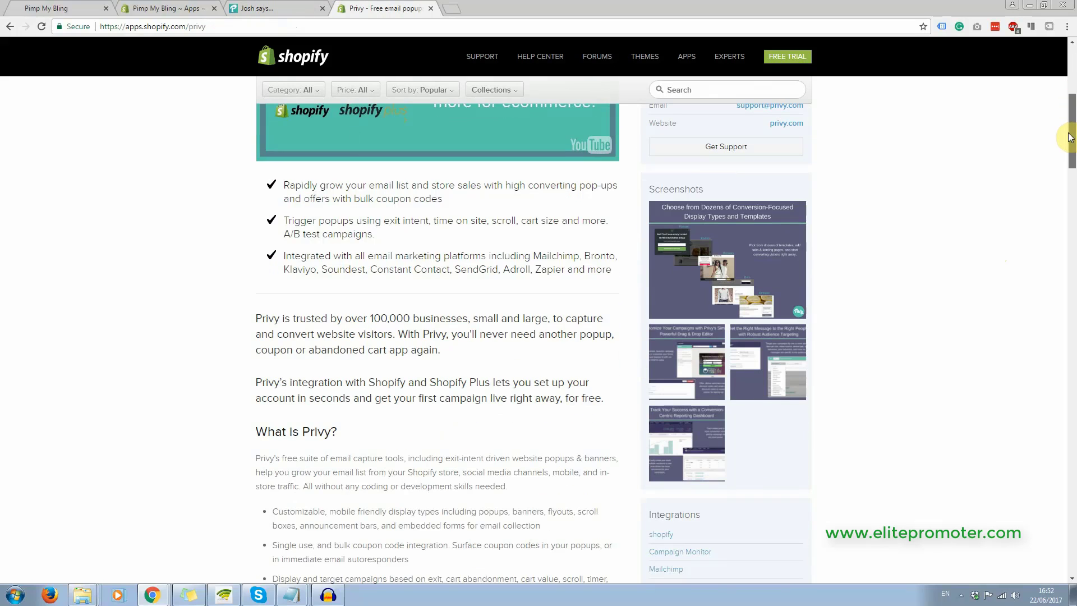
click(737, 281)
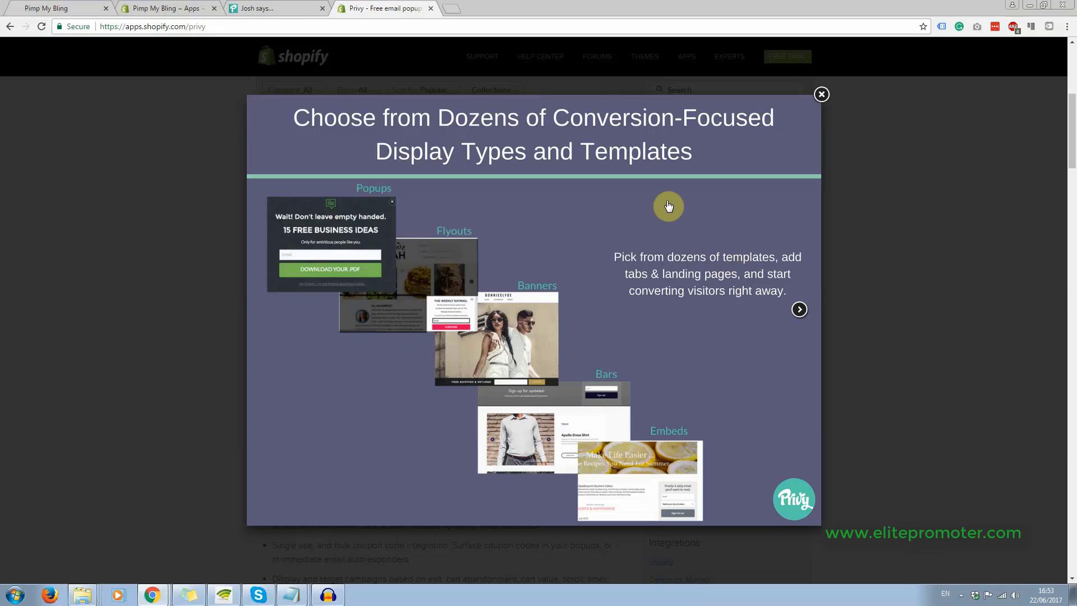
click(800, 309)
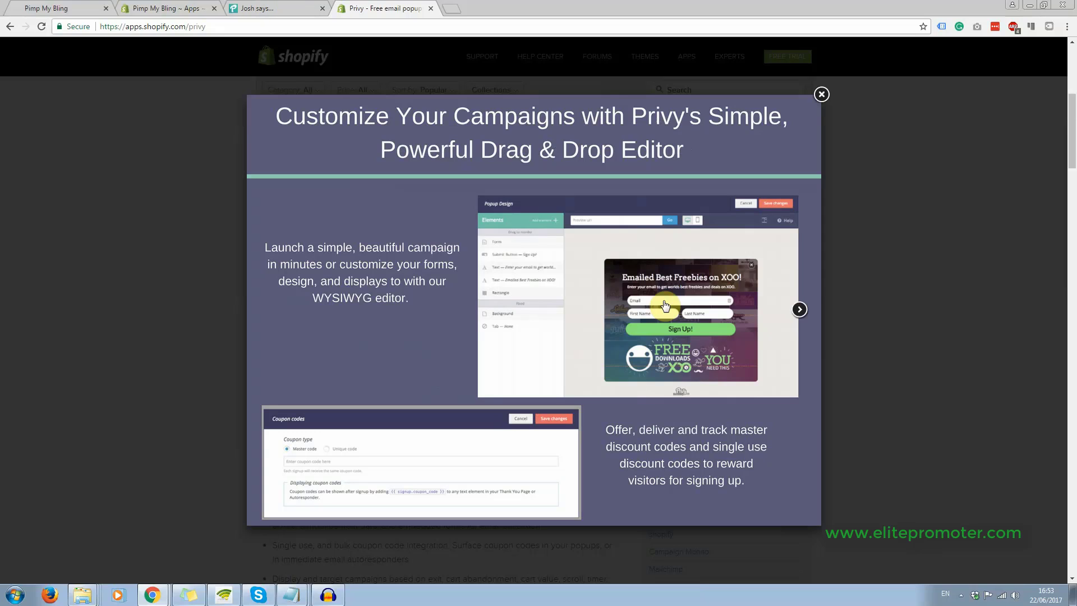
click(820, 95)
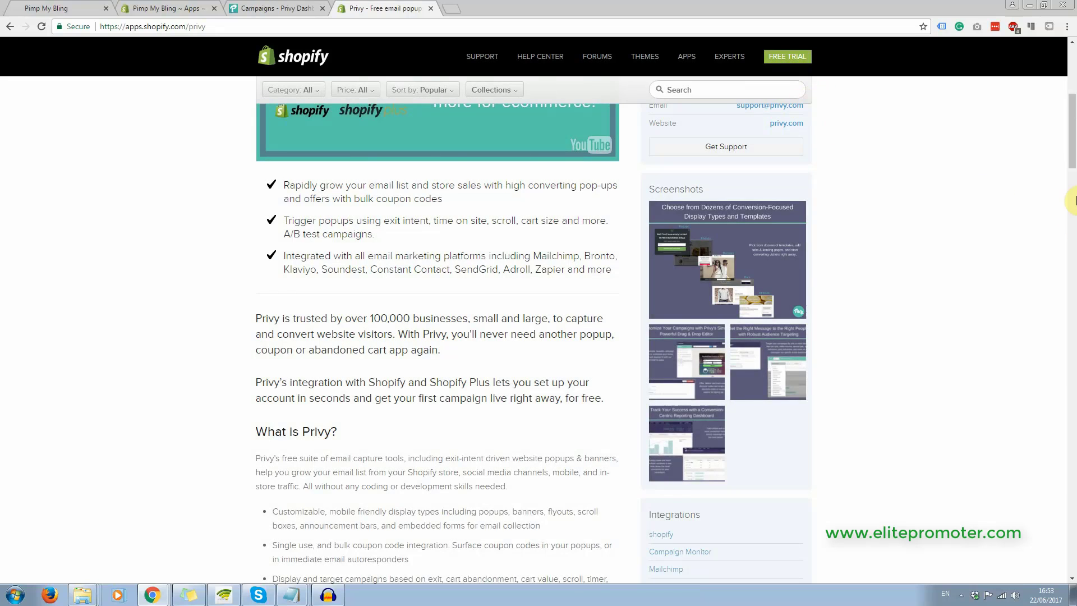
- Scroll down to Privy's pricing plan cards, then go back to the Shopify Apps tab
drag(1071, 182, 1071, 135)
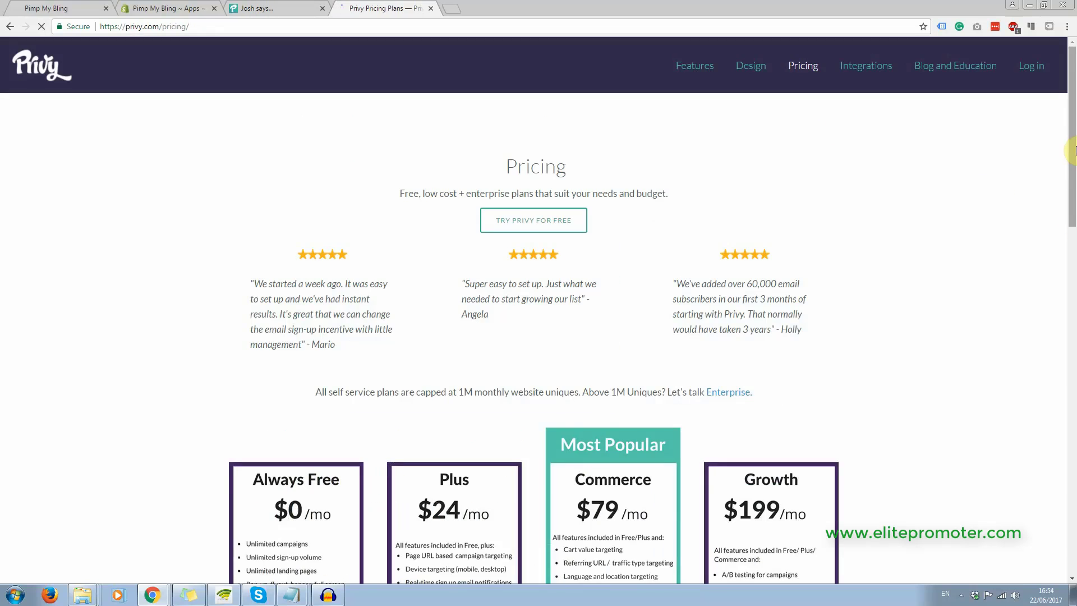
scroll(291, 418, down, 6)
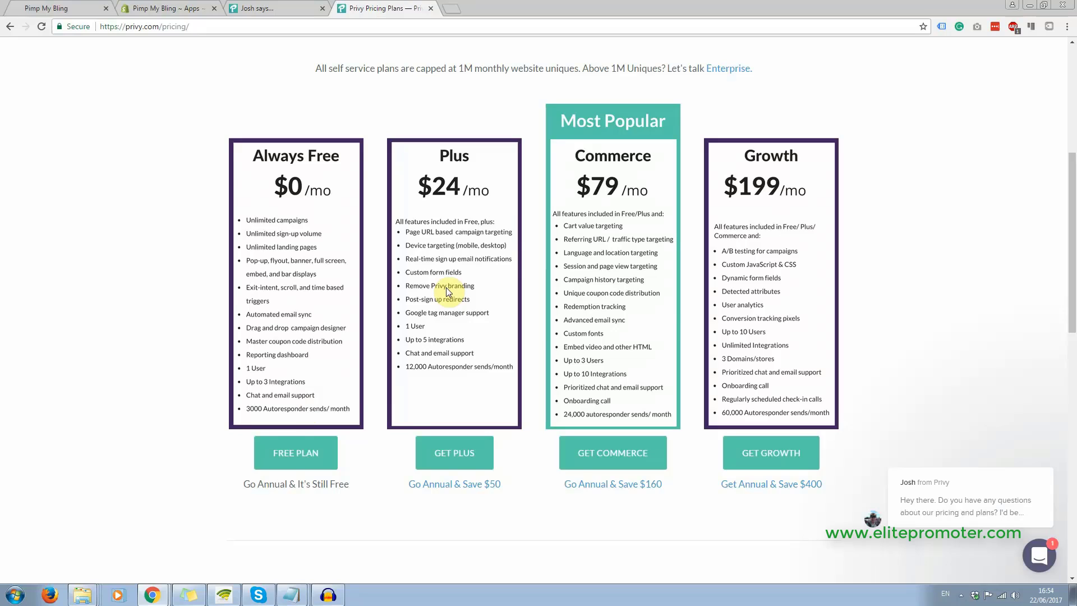
click(164, 8)
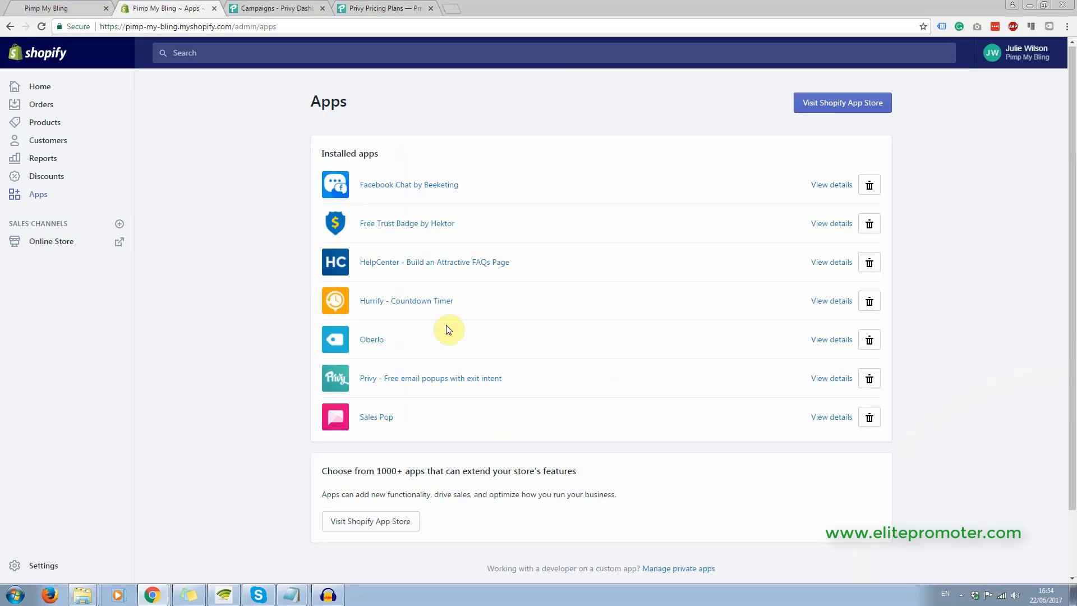
- Open Hurrify - Countdown Timer from the store's installed apps list
click(419, 302)
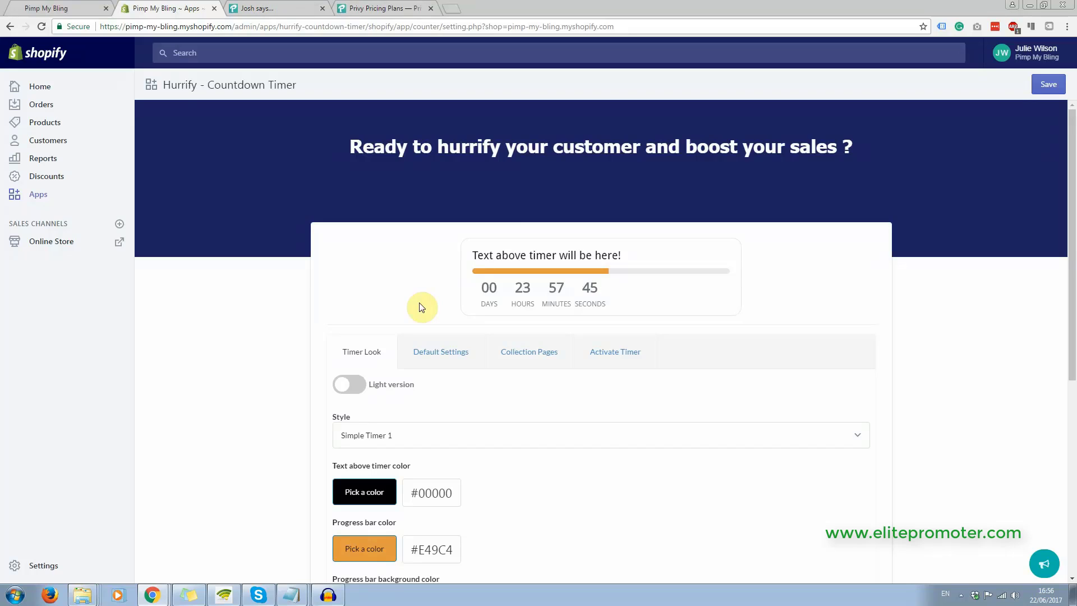
- Show Hurrify's Default Settings and expand OPTION4, the scarcity left-in-stock option
drag(1068, 175, 1068, 218)
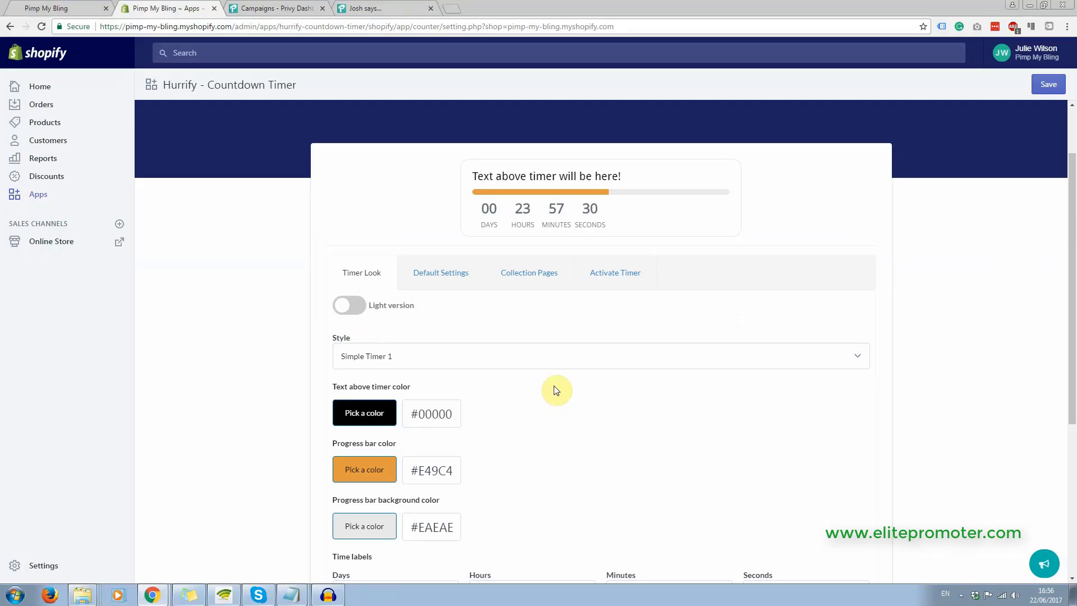
click(448, 278)
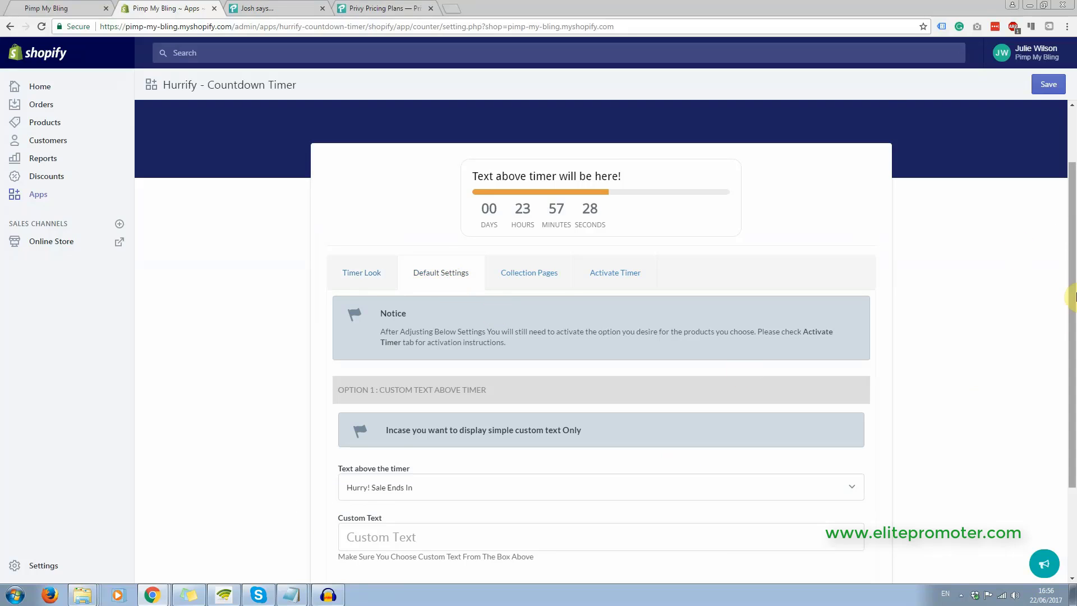
drag(1066, 248, 1050, 390)
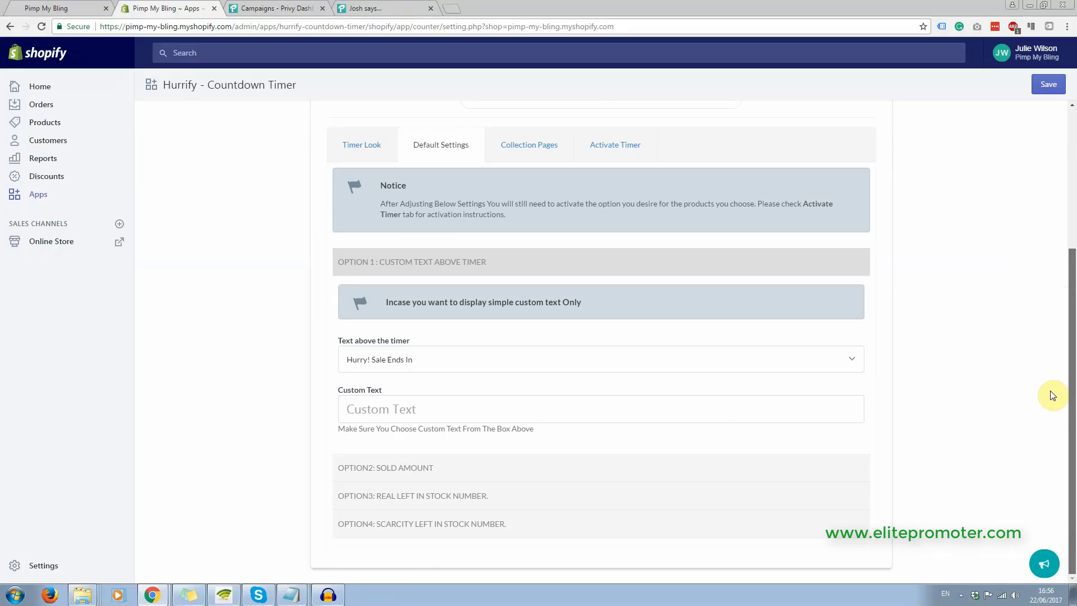
click(436, 530)
scroll(1039, 423, down, 3)
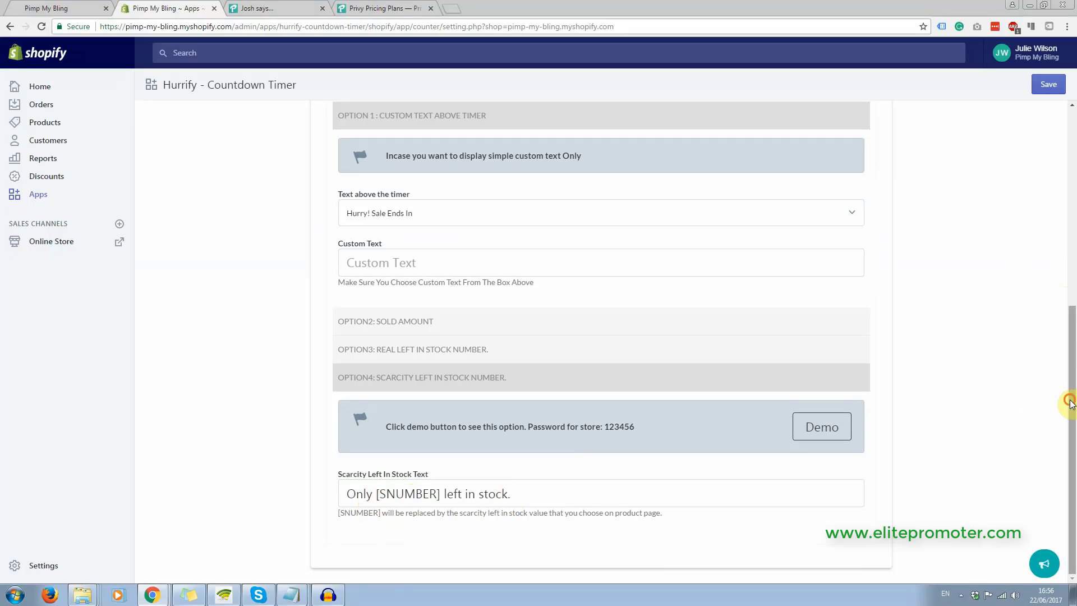
drag(1071, 395, 1065, 247)
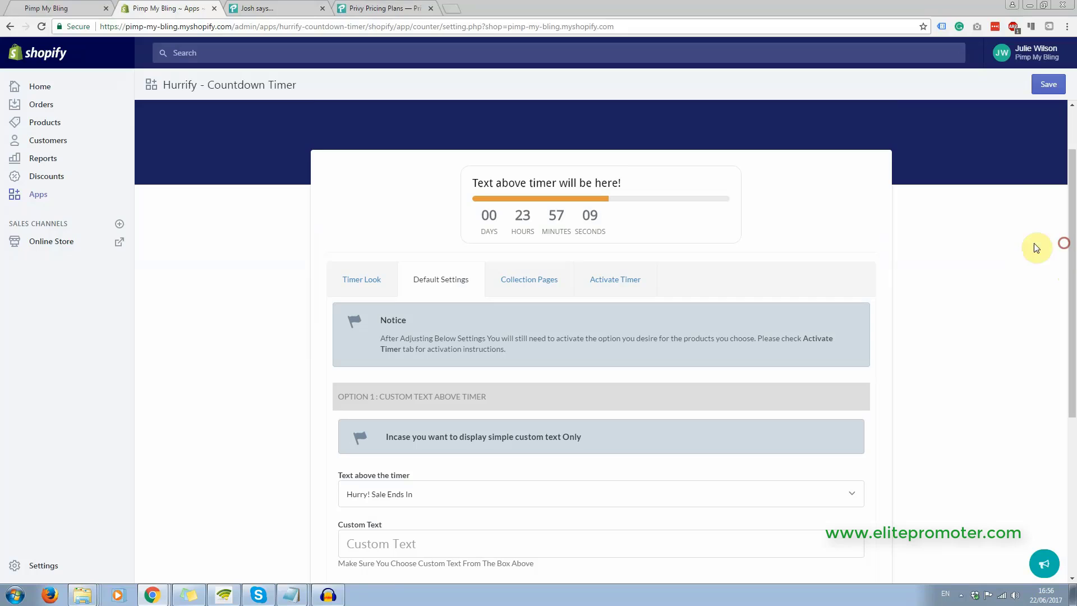
- Read through the Activate Timer instructions, then go to the Products list
click(617, 281)
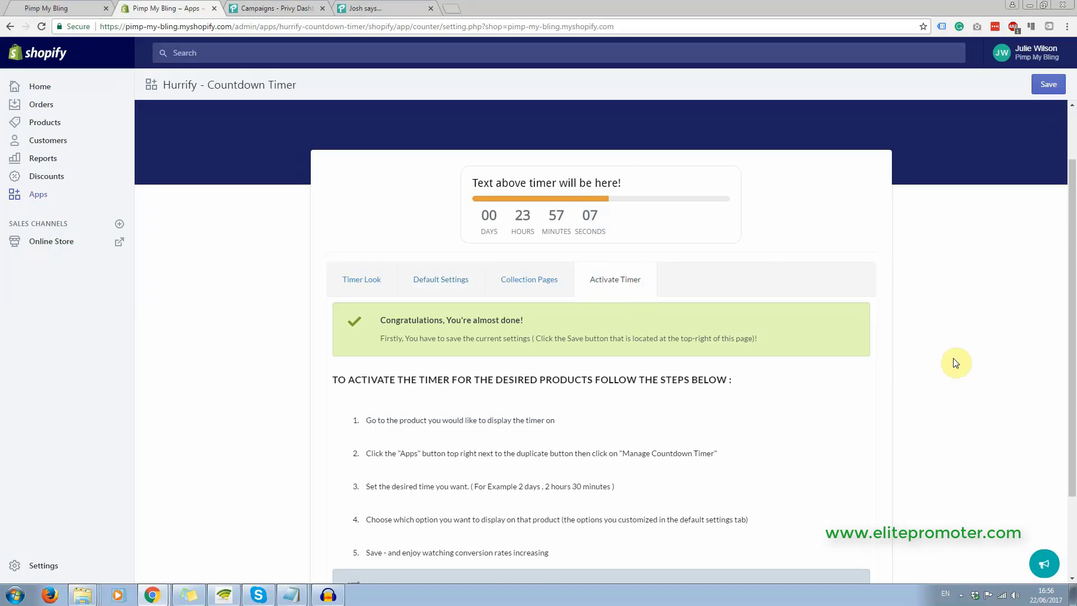
drag(1072, 318, 1071, 386)
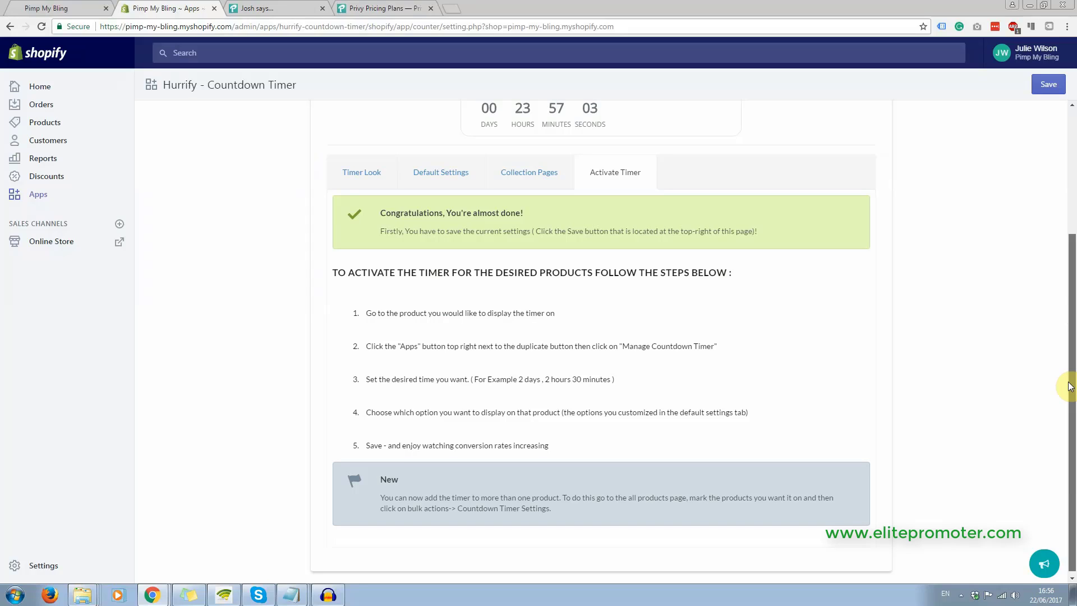
click(47, 124)
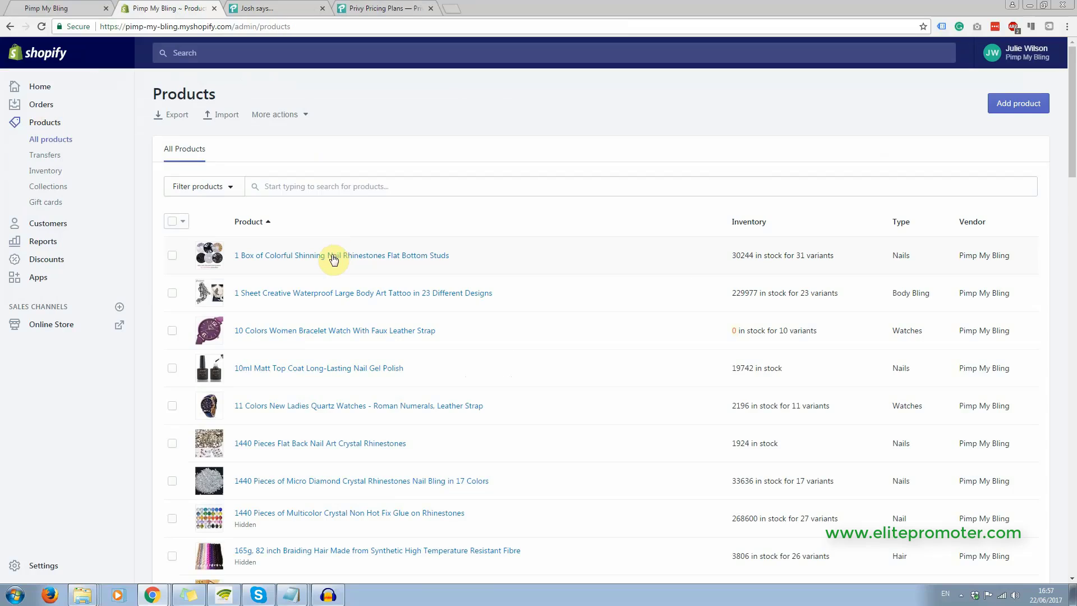
- Open Manage Countdown Timer for the rhinestone studs product and review its 12-hour timer setup
click(329, 260)
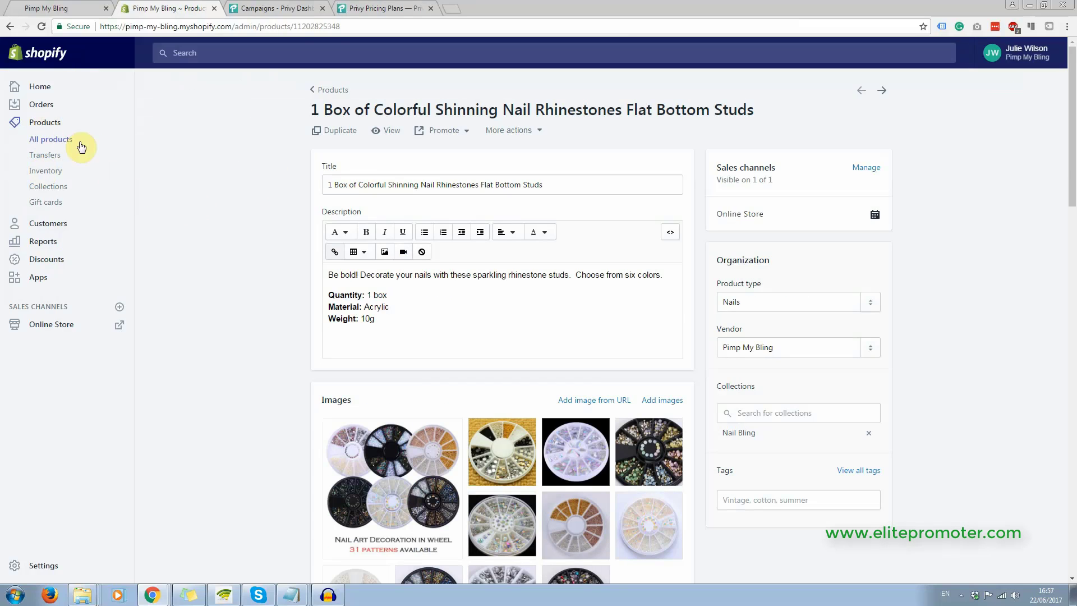
click(537, 134)
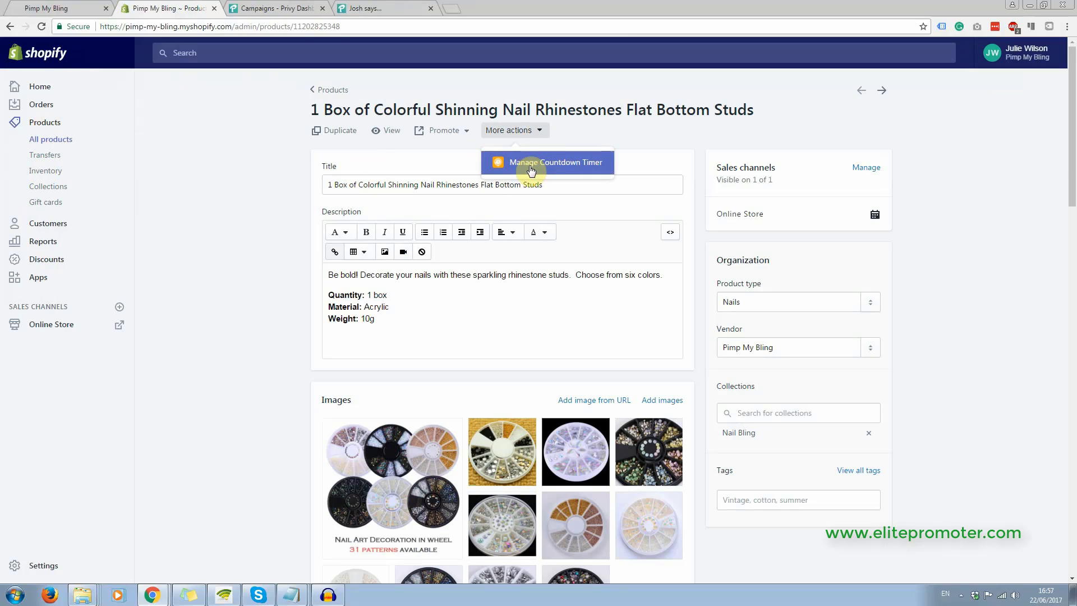
click(529, 163)
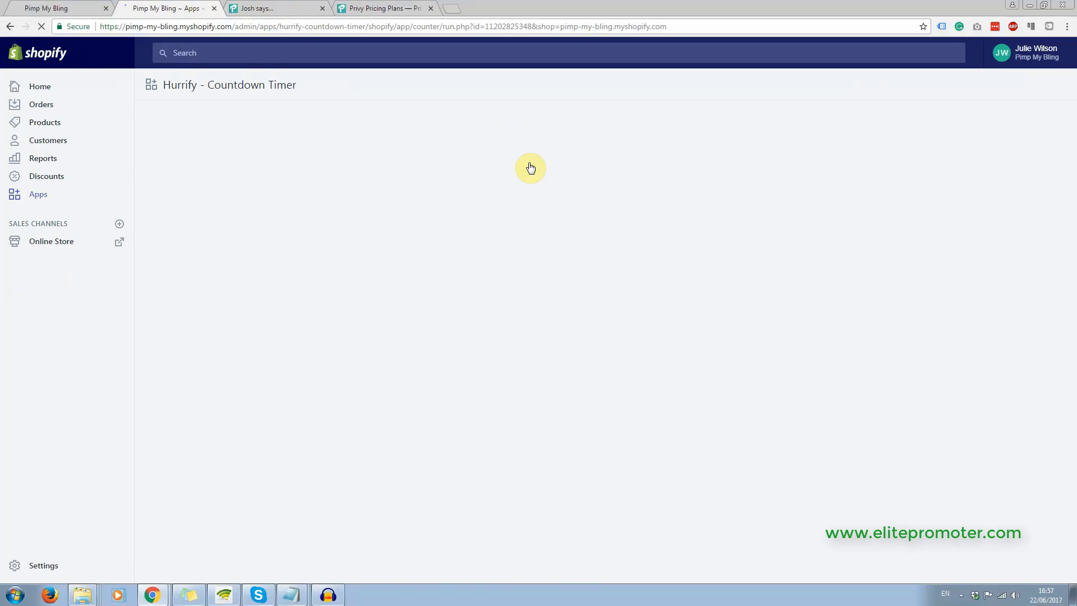
scroll(988, 301, down, 5)
scroll(988, 302, down, 1)
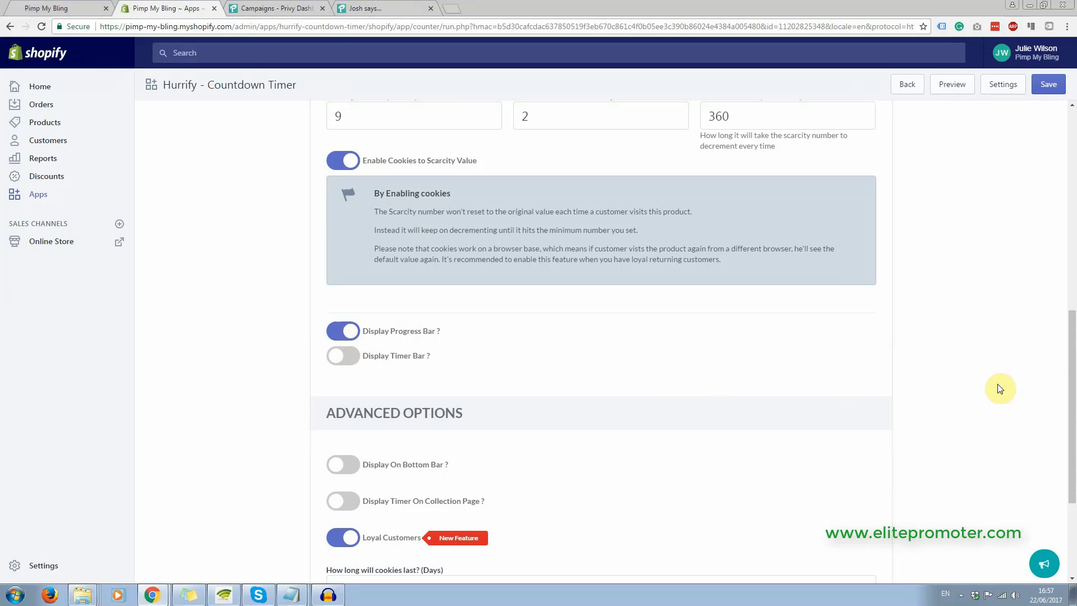
drag(1073, 364, 1008, 150)
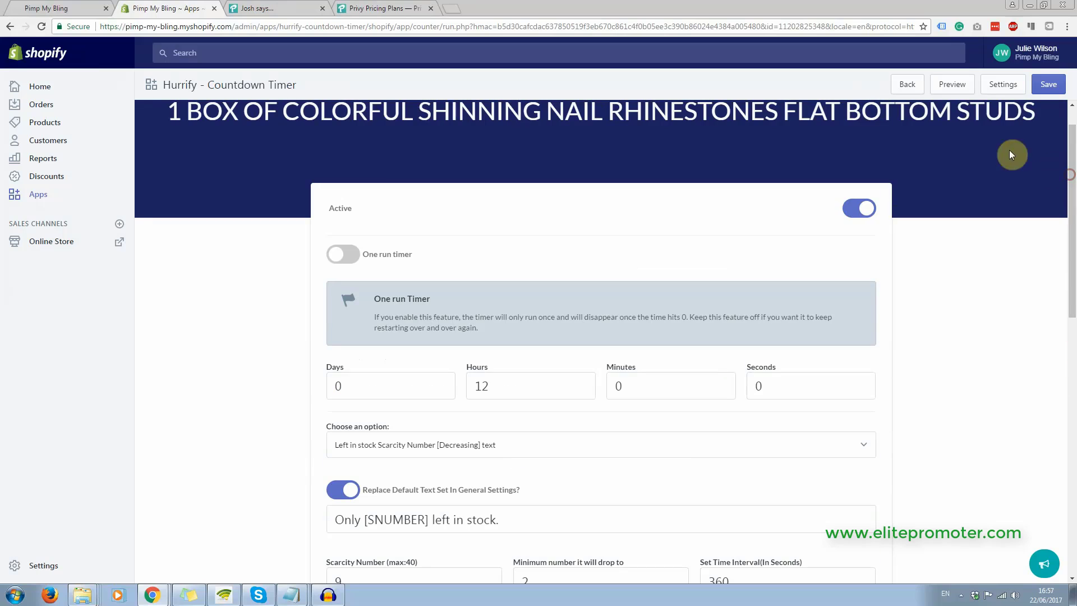
- Preview the rhinestone studs product page and scroll to the 'Only 8 left in stock' bar
click(956, 89)
scroll(1067, 168, down, 3)
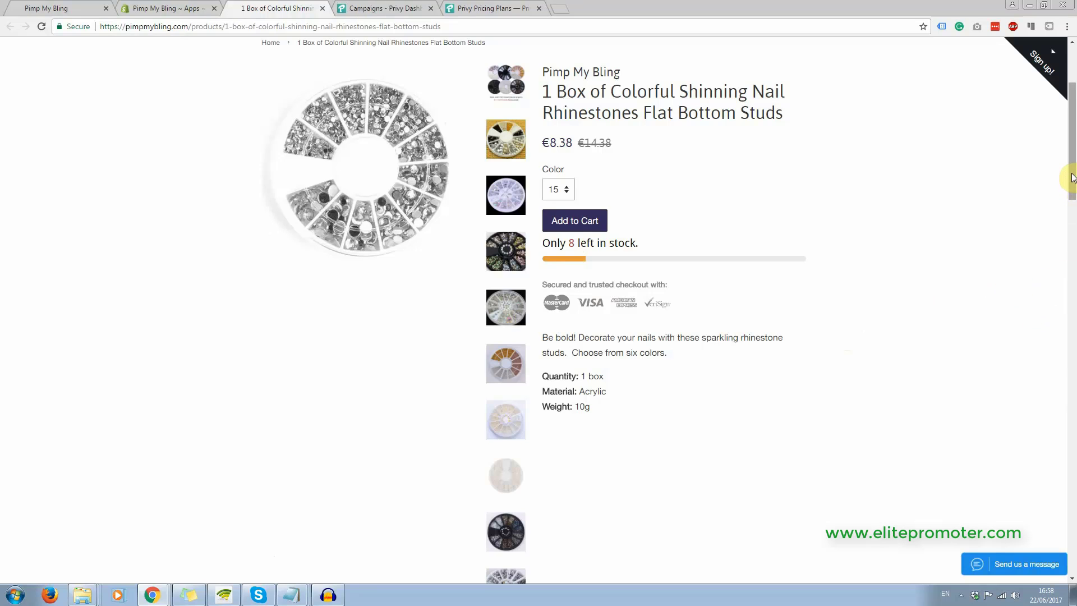
drag(1073, 182, 1074, 158)
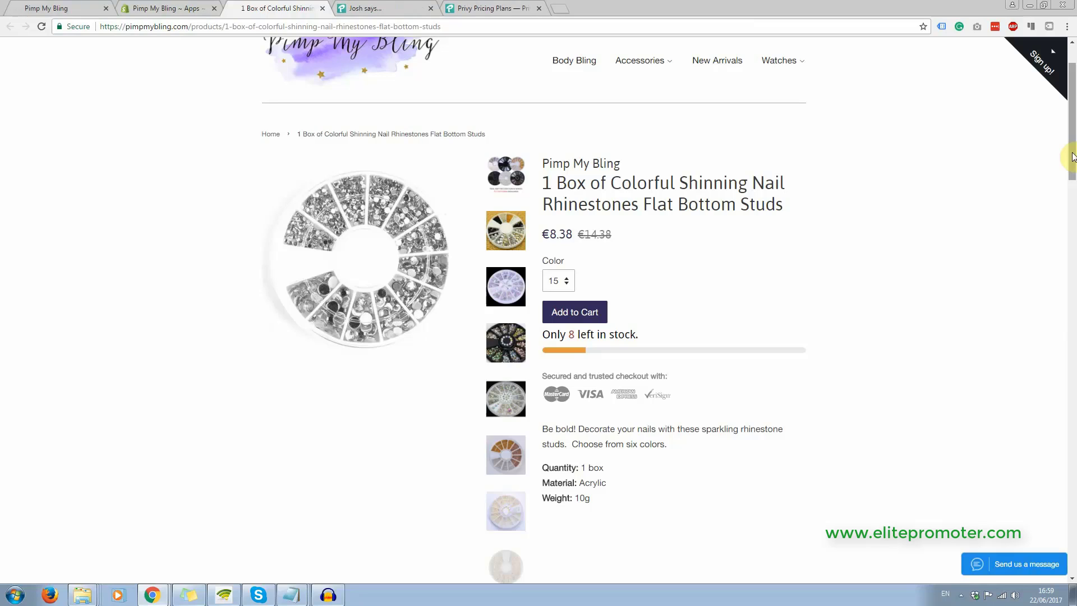
- Close the leftover Privy tabs and switch on Display Timer Bar in the product's Hurrify settings
click(538, 8)
click(431, 8)
click(188, 8)
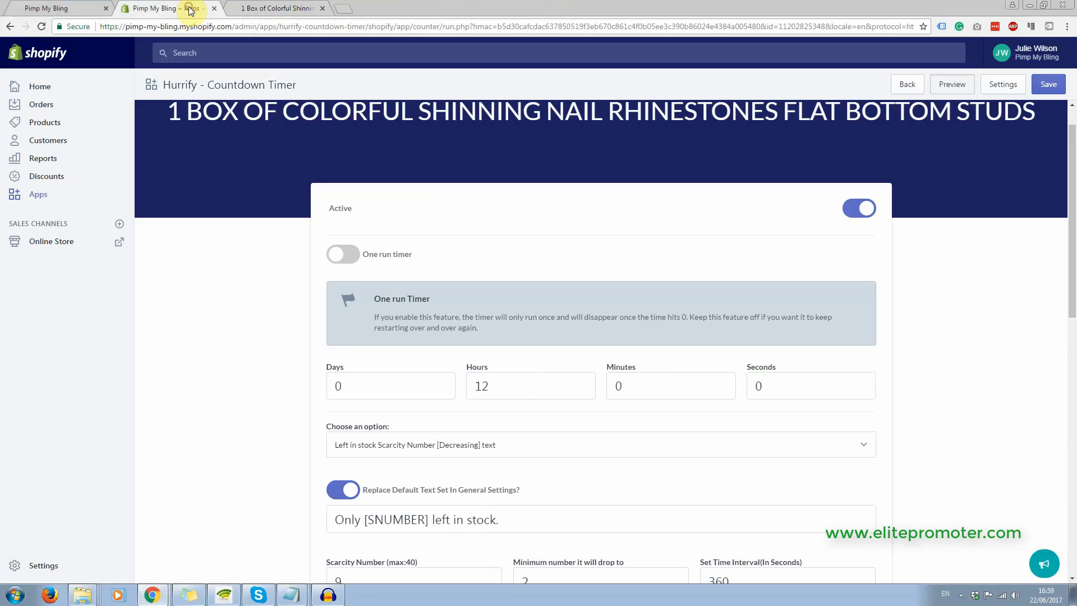
scroll(1008, 287, down, 2)
scroll(1008, 287, down, 6)
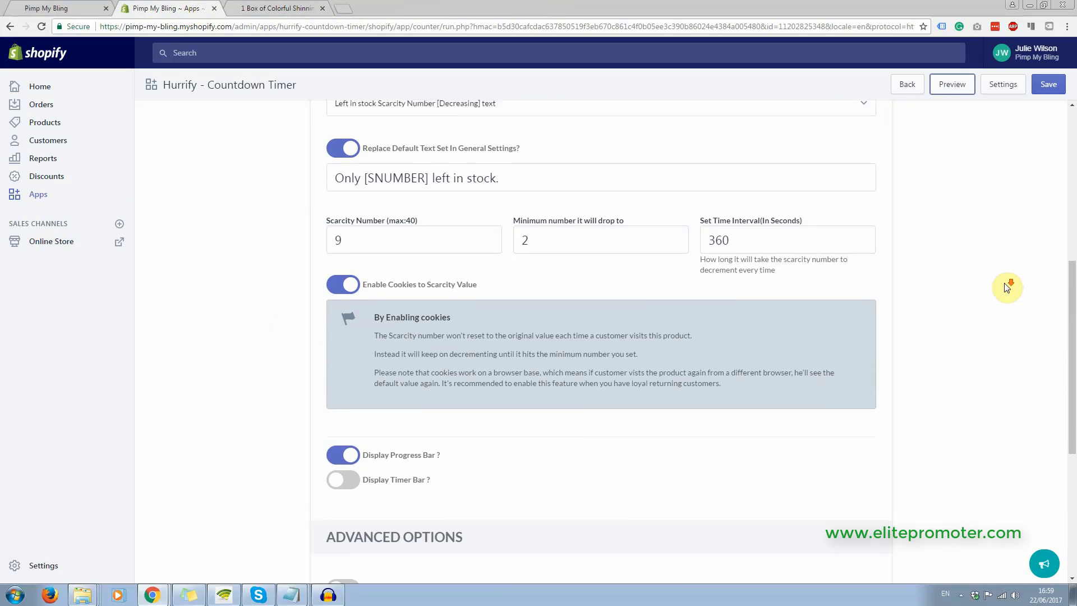
click(345, 429)
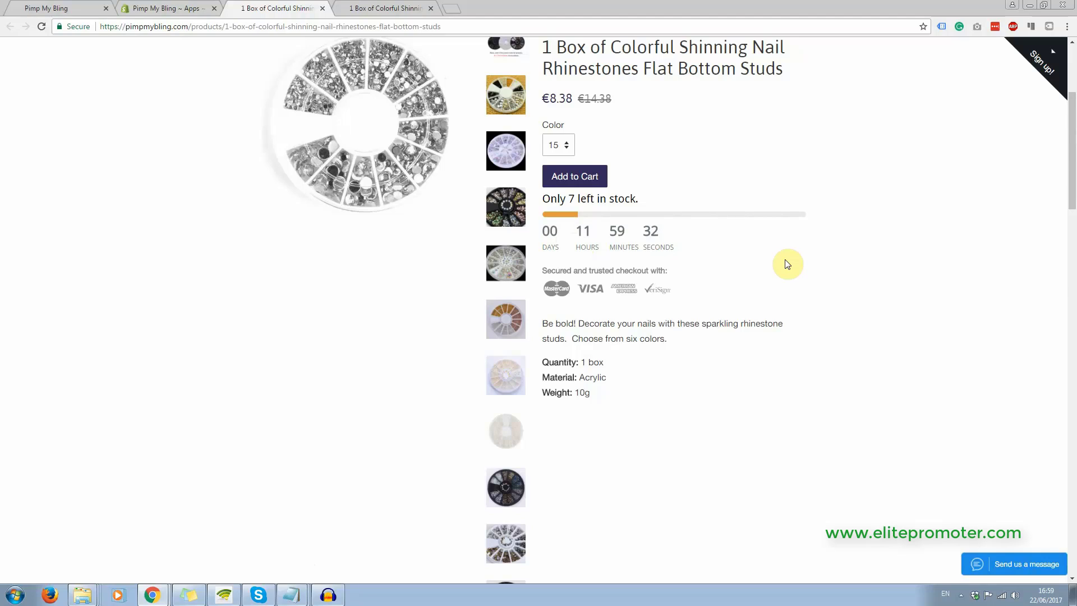
- Return to the Shopify admin's installed apps list with Ctrl+Shift+Tab
key(ctrl+shift+Tab)
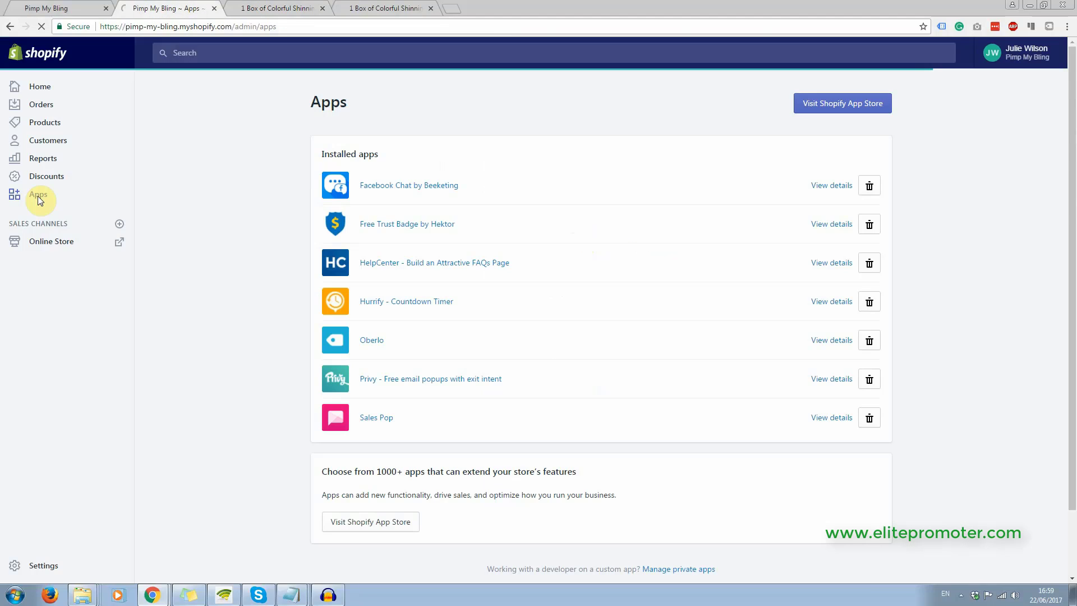